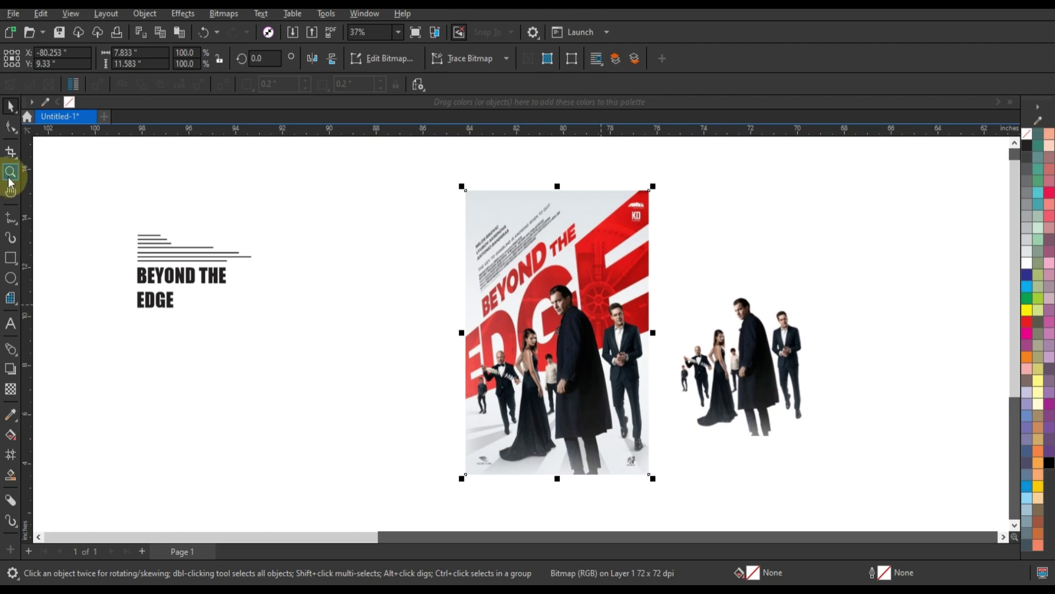
Draw a poster frame rectangle of about 8.09 by 11.76 inches in the empty space between the title text and the reference poster.
left_click(10, 172)
left_click_drag(176, 181, 657, 483)
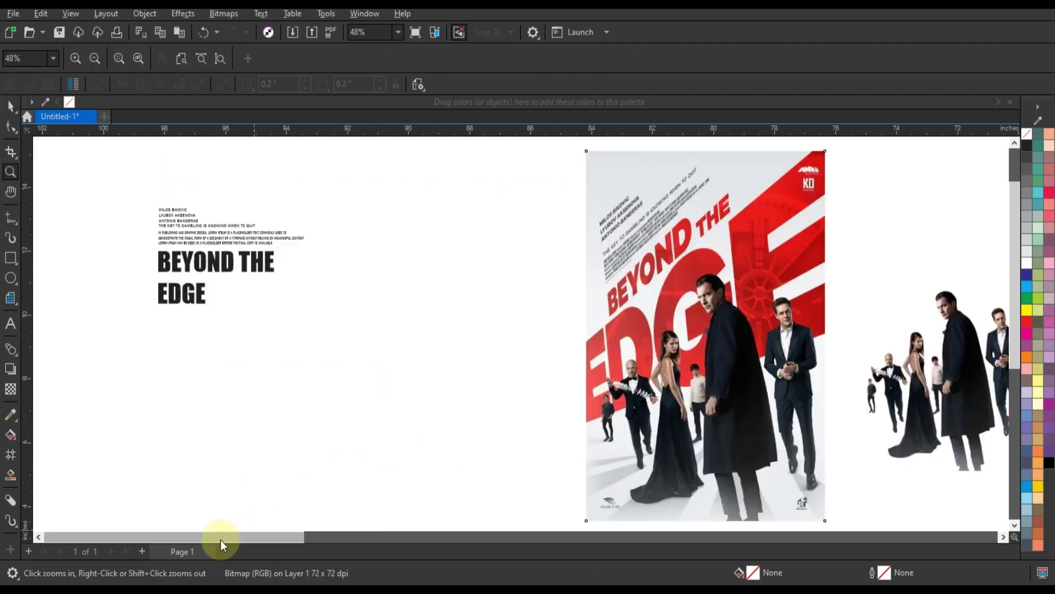
left_click(38, 537)
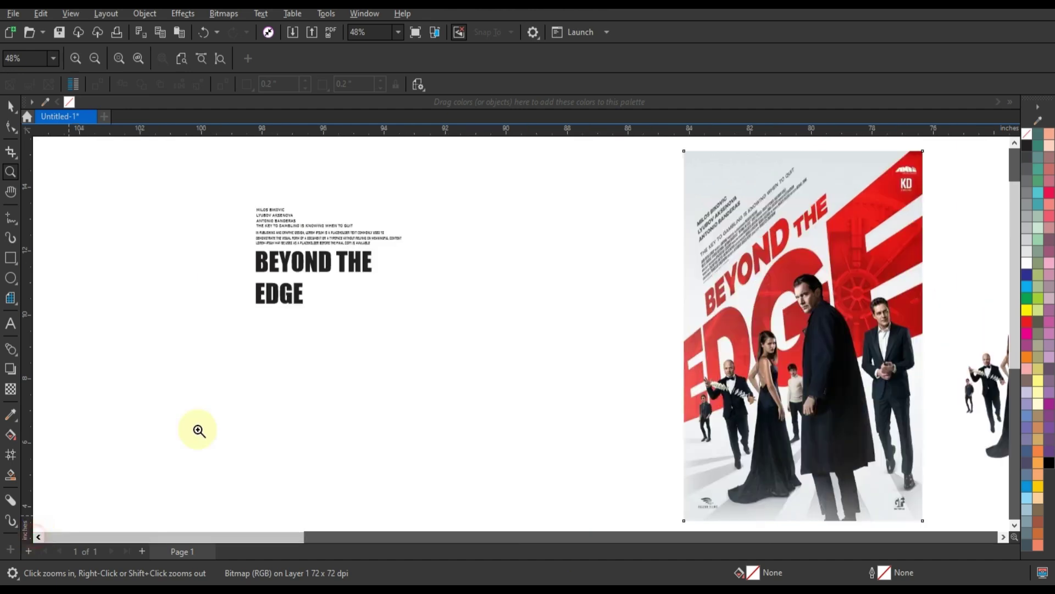
left_click(10, 257)
left_click_drag(401, 146, 647, 521)
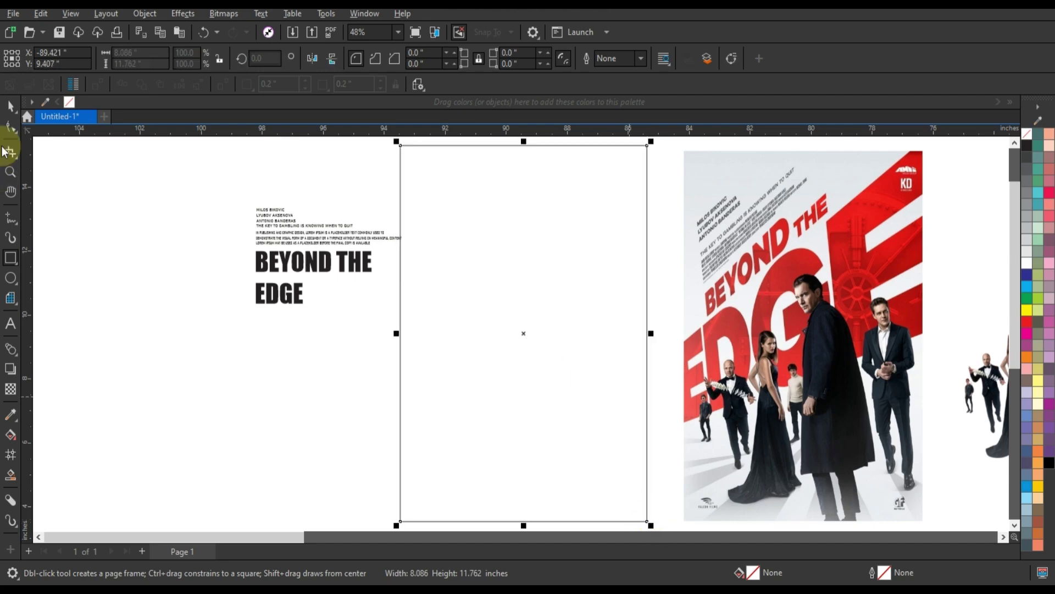
left_click(10, 128)
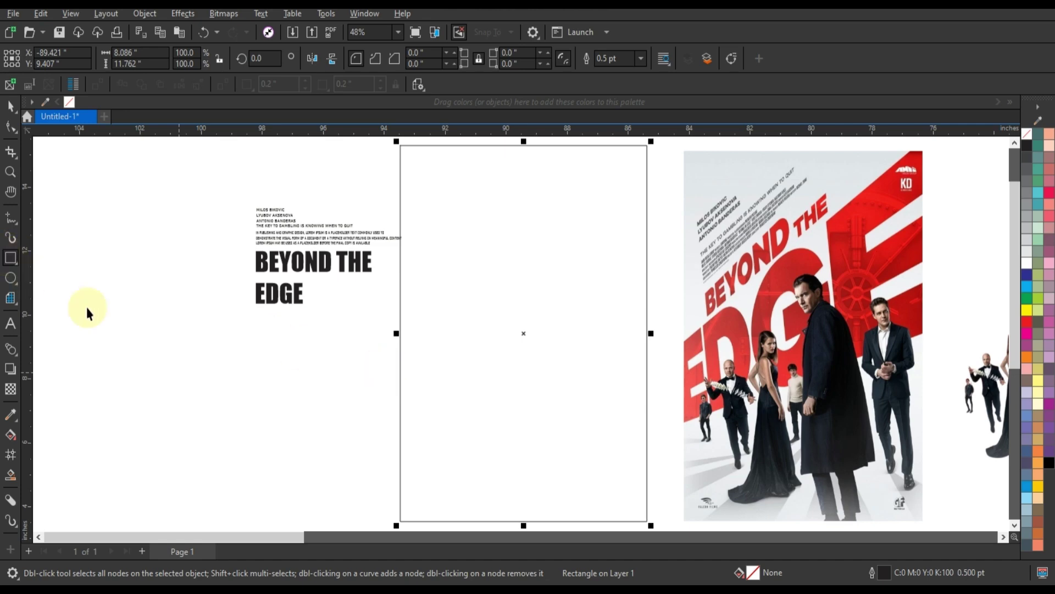
key("F5")
scroll(172, 306, "left", 2)
left_click(334, 336)
left_click(286, 350)
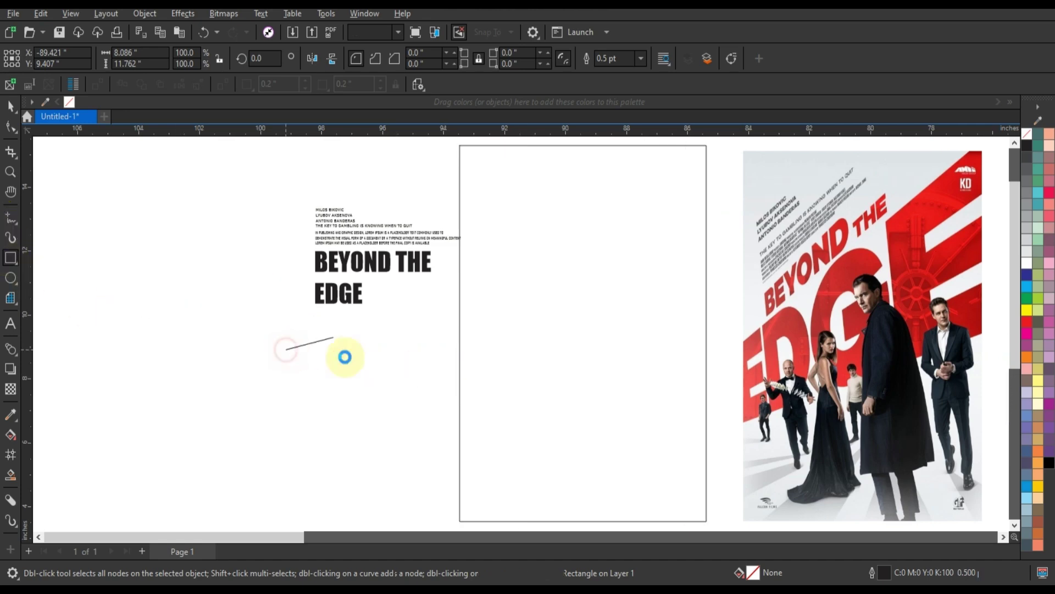
key("Delete")
Draw a three-segment freehand guide across the frame, about 8.37 by 9.75 inches, matching the slanted title edges of the reference poster.
left_click(1003, 536)
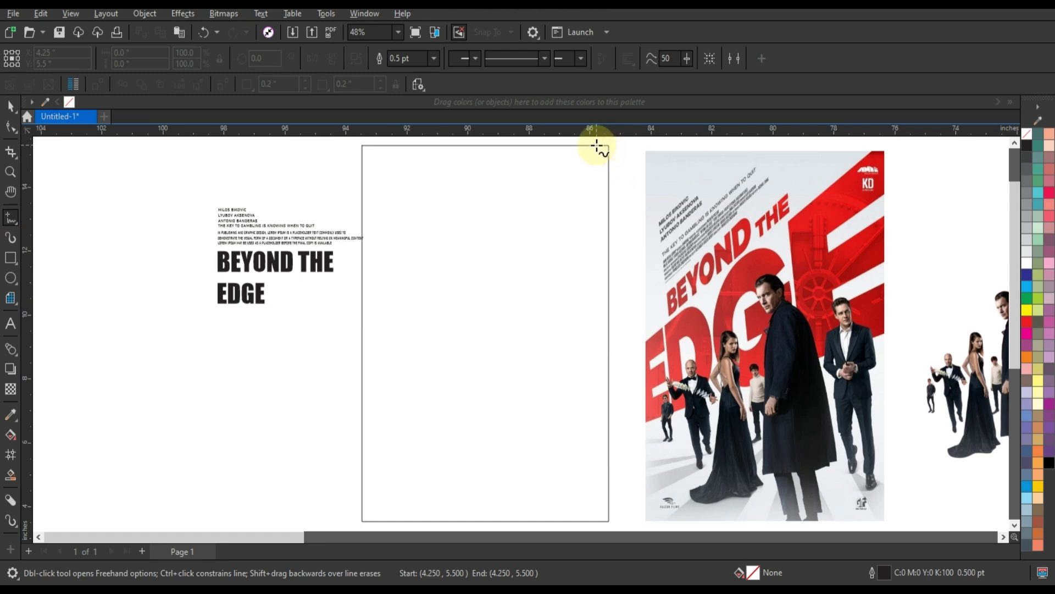
left_click(596, 144)
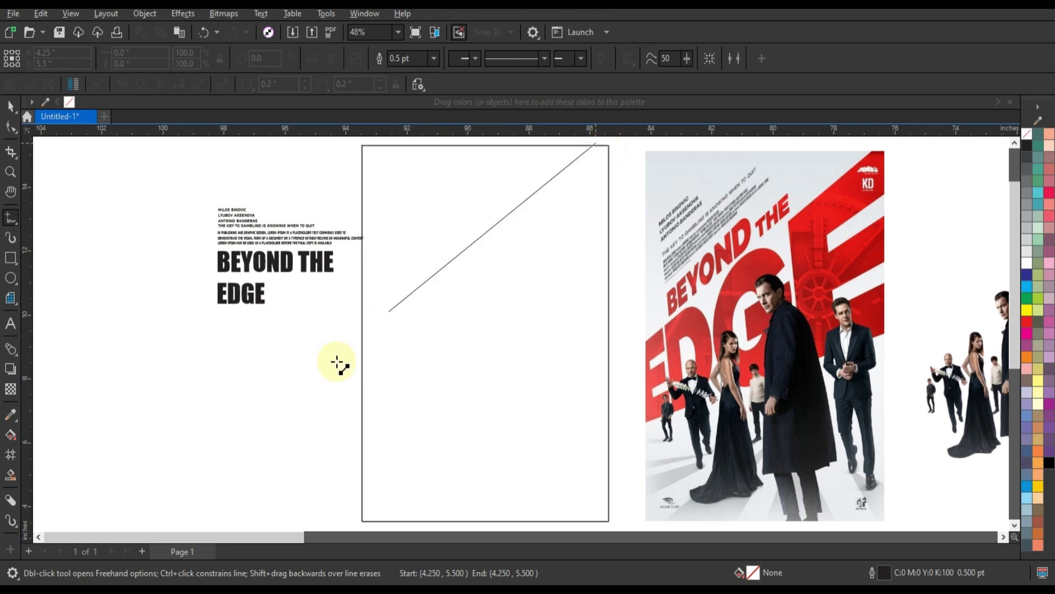
double_click(358, 352)
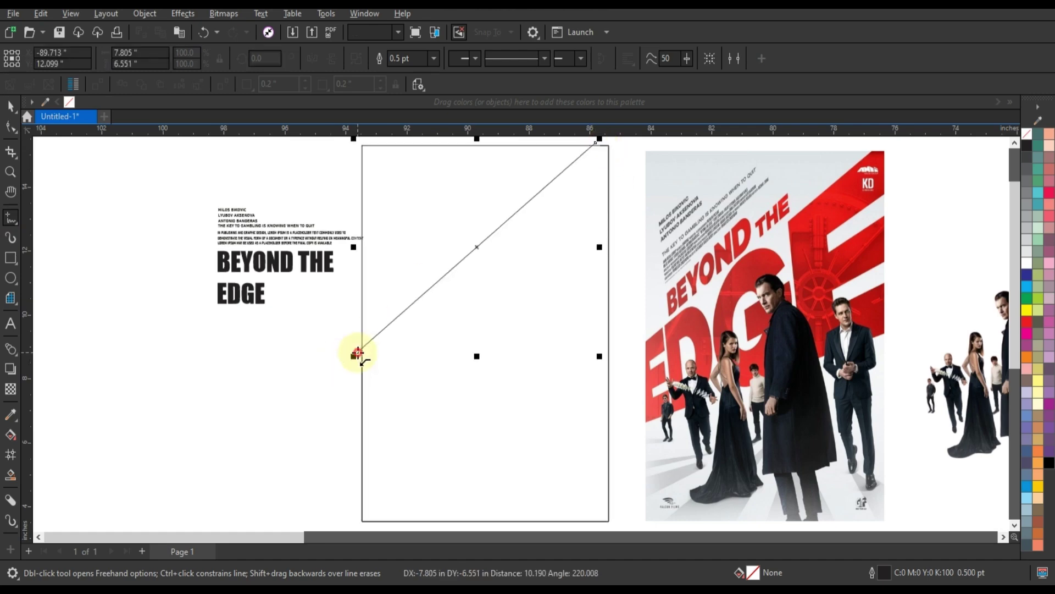
double_click(358, 455)
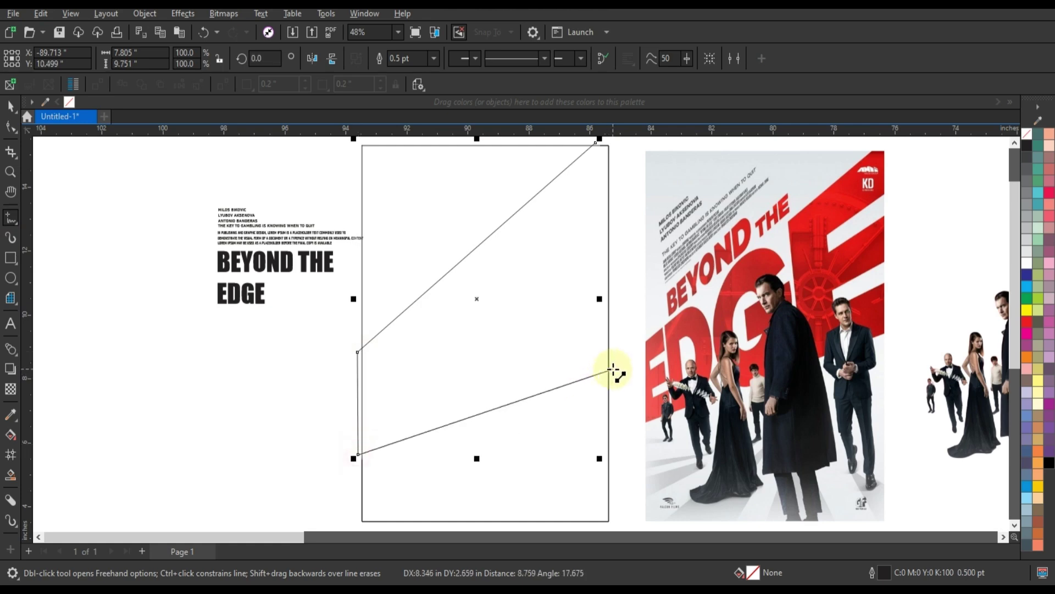
left_click(613, 369)
left_click(8, 108)
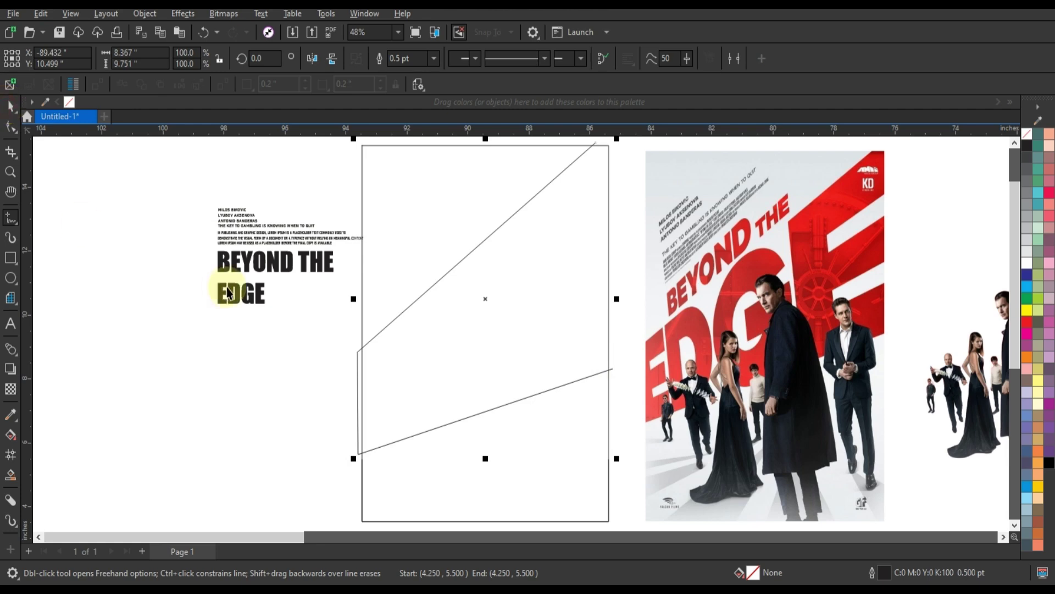
Break the BEYOND THE EDGE title apart into separate lines and convert the word EDGE to curves.
left_click(231, 298)
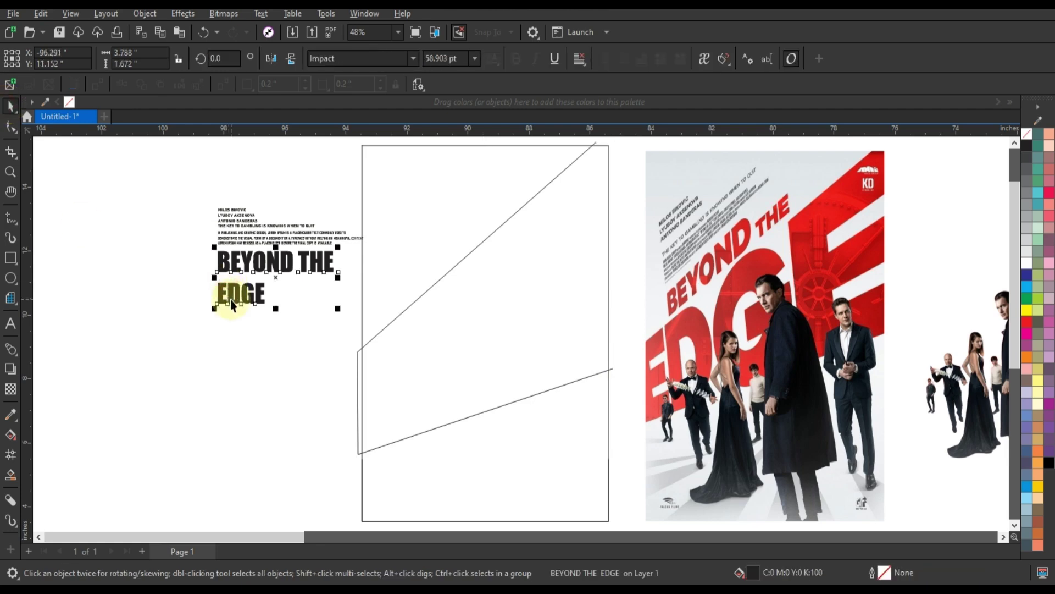
key("ctrl+k")
left_click(233, 301)
key("ctrl+q")
Move EDGE onto the poster frame and enlarge it proportionally to about 8.35 by 3.67 inches so it spans the frame.
left_click_drag(271, 308, 379, 417)
left_click_drag(278, 337, 413, 411)
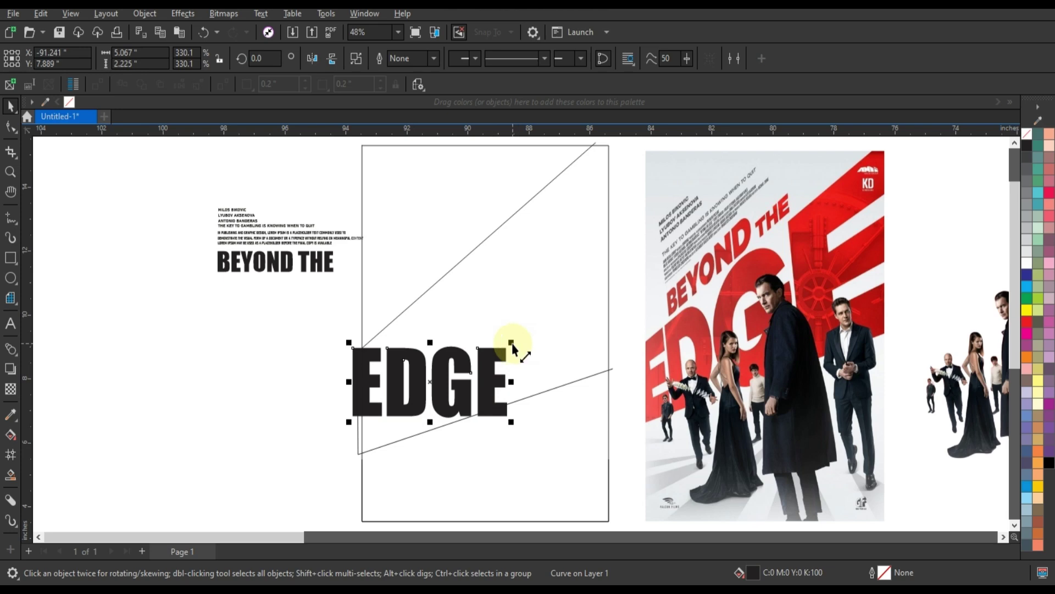
left_click_drag(512, 343, 630, 302)
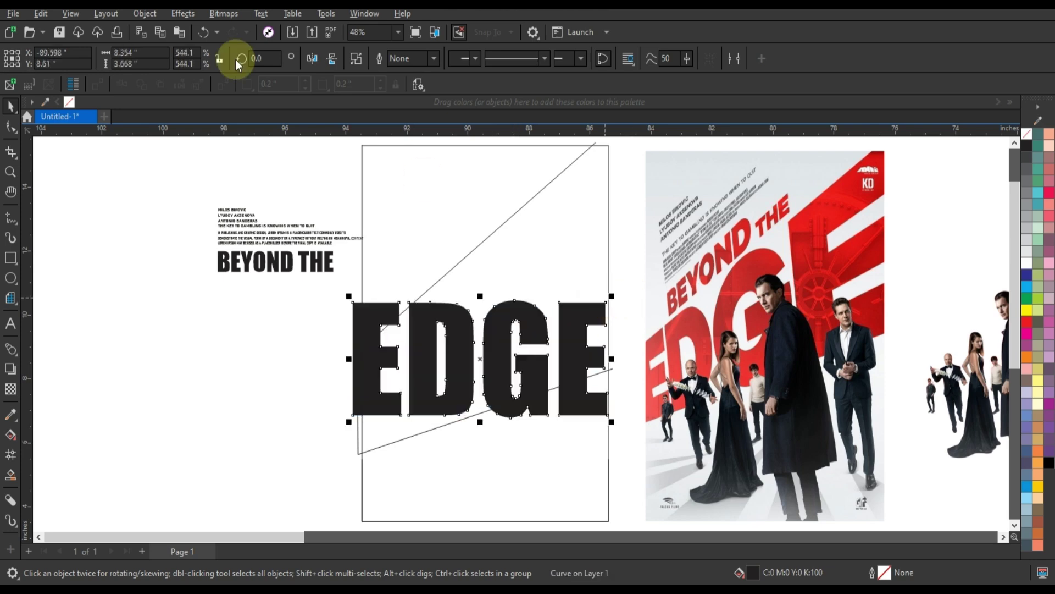
Add perspective to EDGE and fit its four corners to the guide lines so the letters grow toward the frame's right edge.
left_click(153, 15)
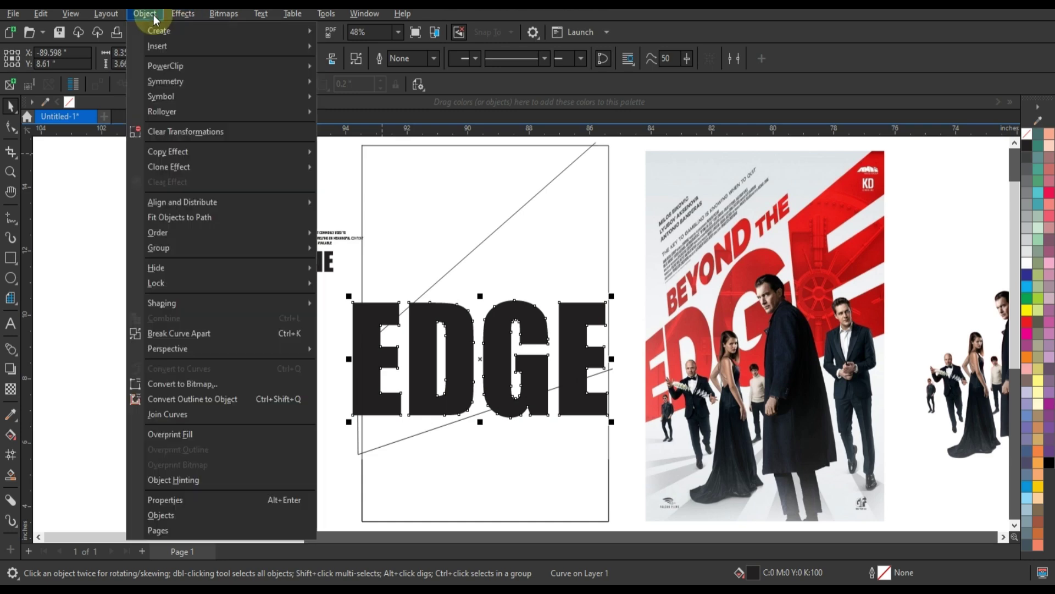
mouse_move(237, 347)
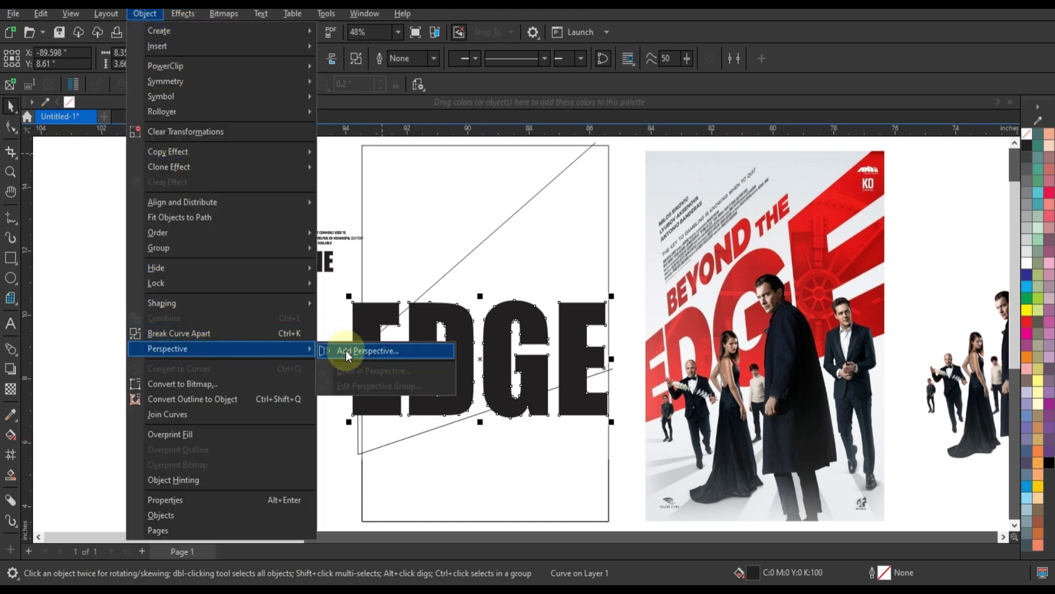
left_click(346, 351)
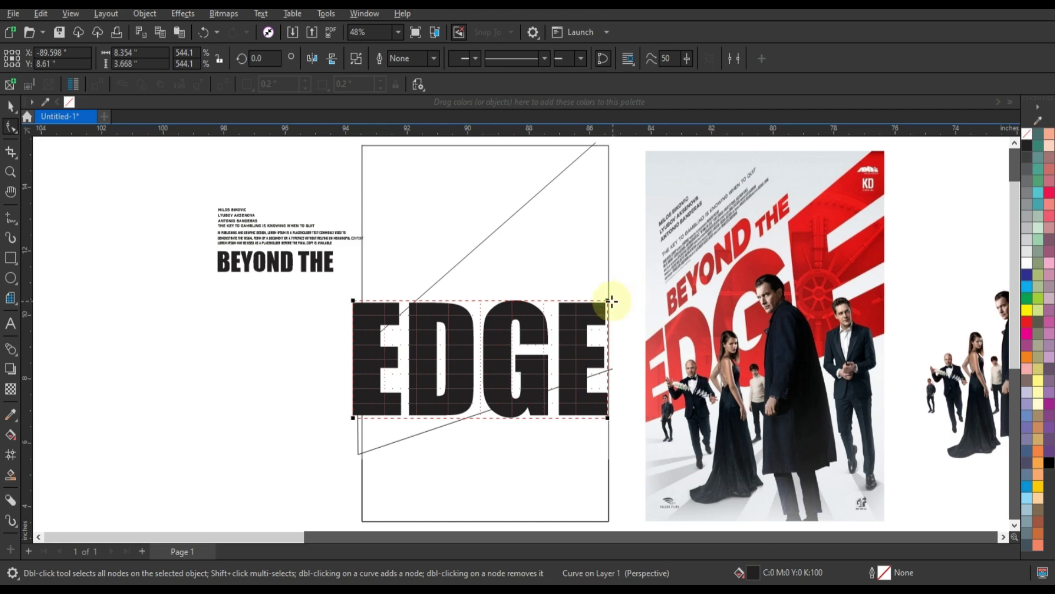
left_click_drag(608, 301, 612, 166)
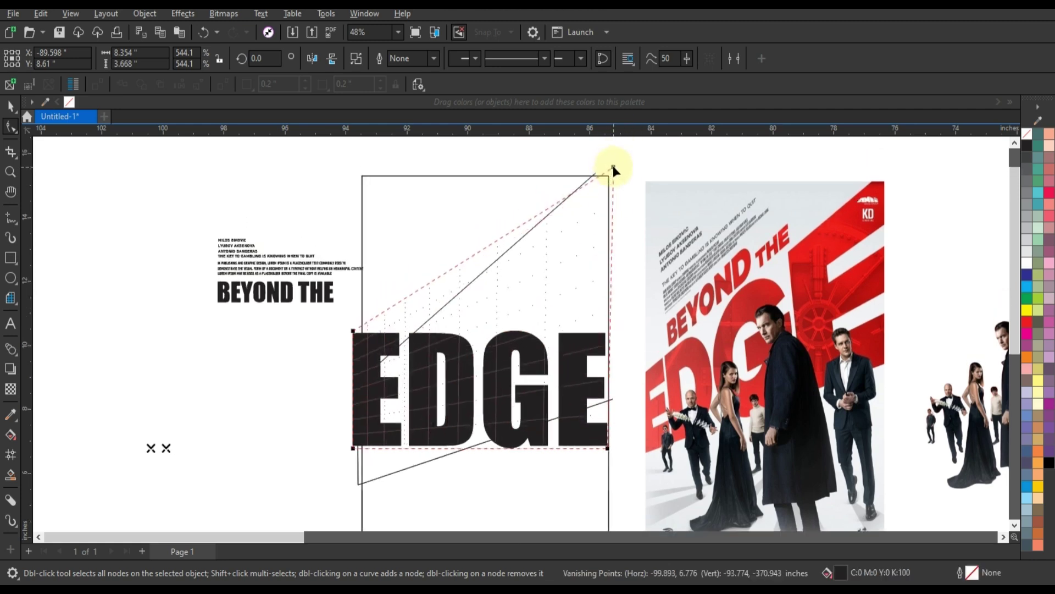
left_click_drag(353, 331, 357, 385)
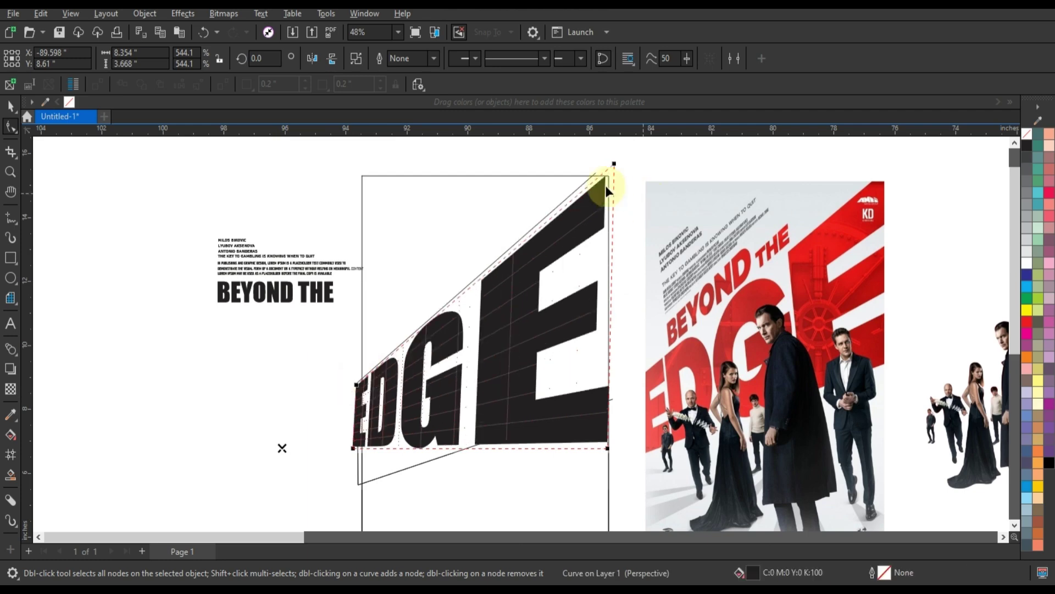
left_click_drag(617, 166, 620, 144)
left_click_drag(608, 448, 614, 397)
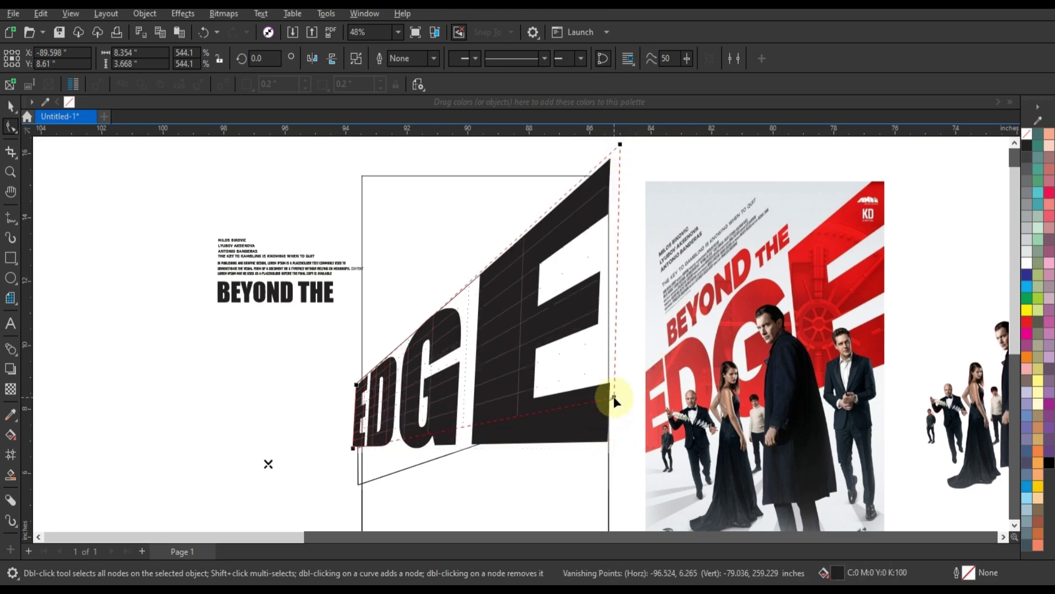
left_click_drag(350, 450, 357, 487)
left_click_drag(615, 398, 616, 404)
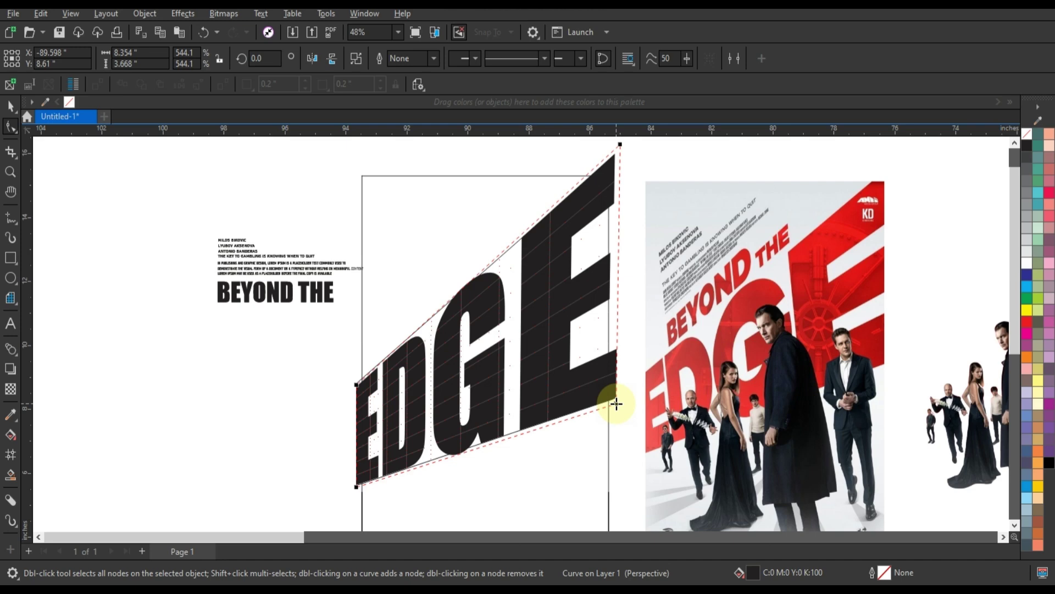
left_click(11, 106)
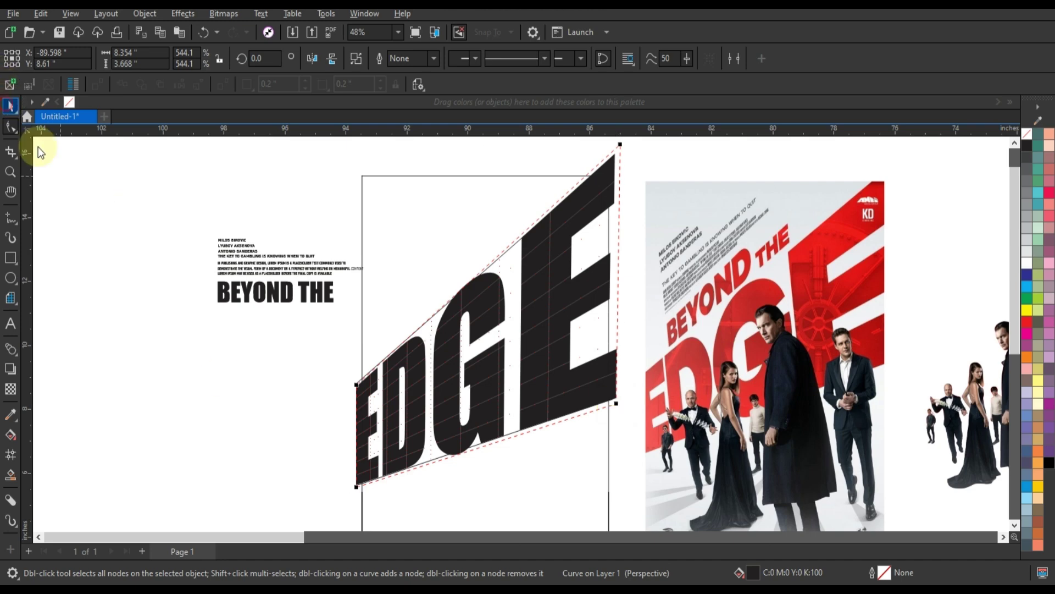
Move the guide outline up above the EDGE lettering, leaving a slanted gap for the second title line.
left_click(503, 254)
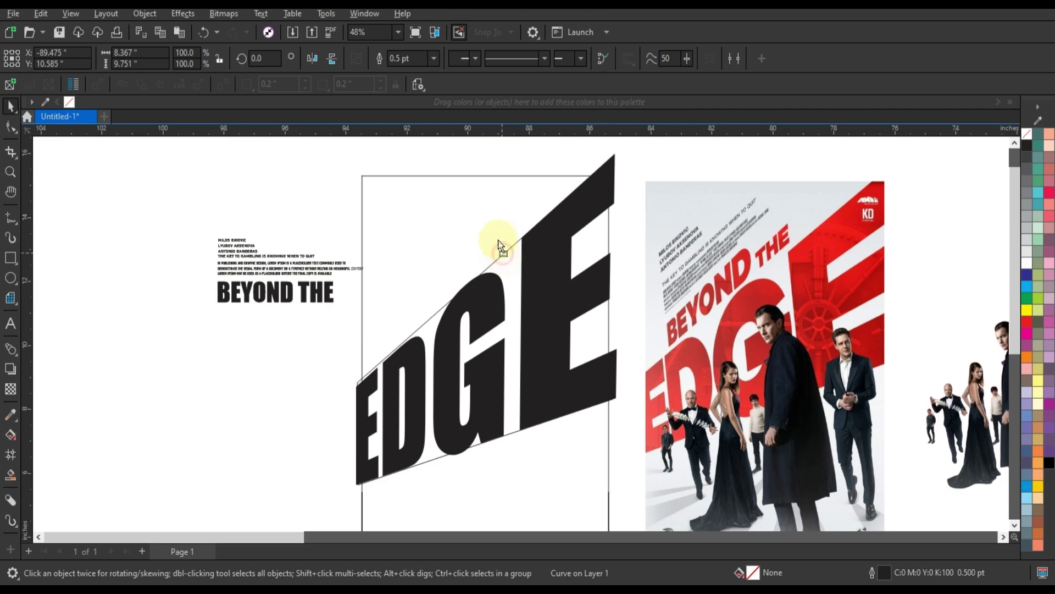
left_click_drag(498, 239, 494, 213)
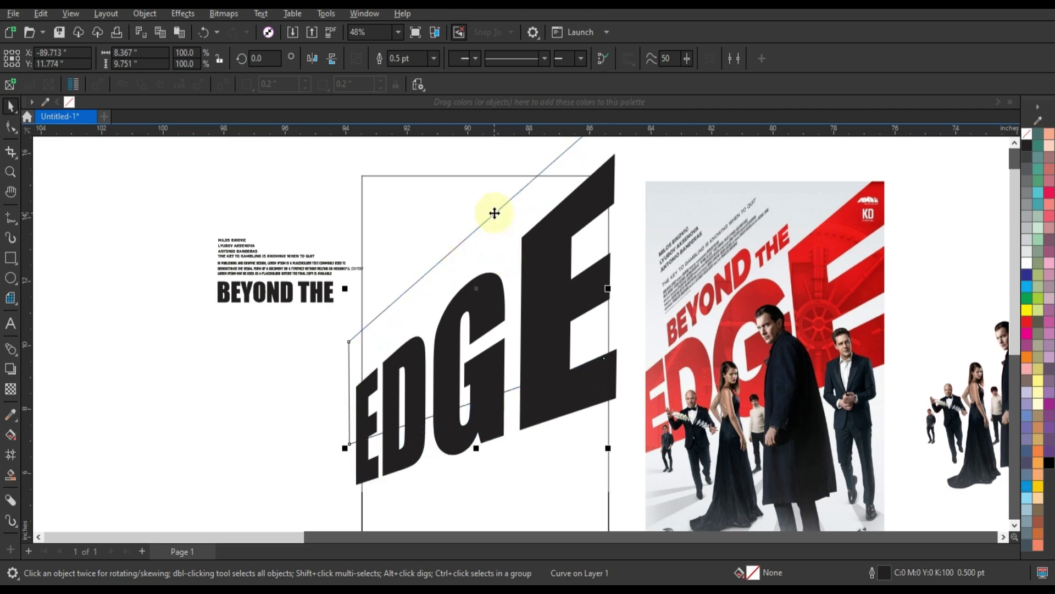
left_click(252, 366)
Set the font size of the word THE in the BEYOND THE text to 40 pt.
left_click(265, 292)
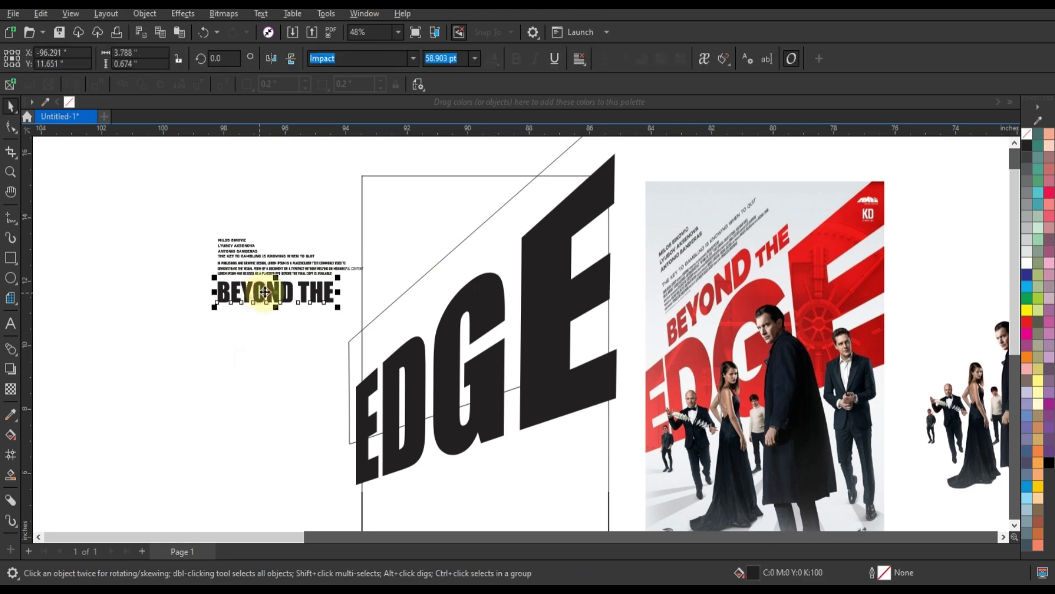
left_click(10, 323)
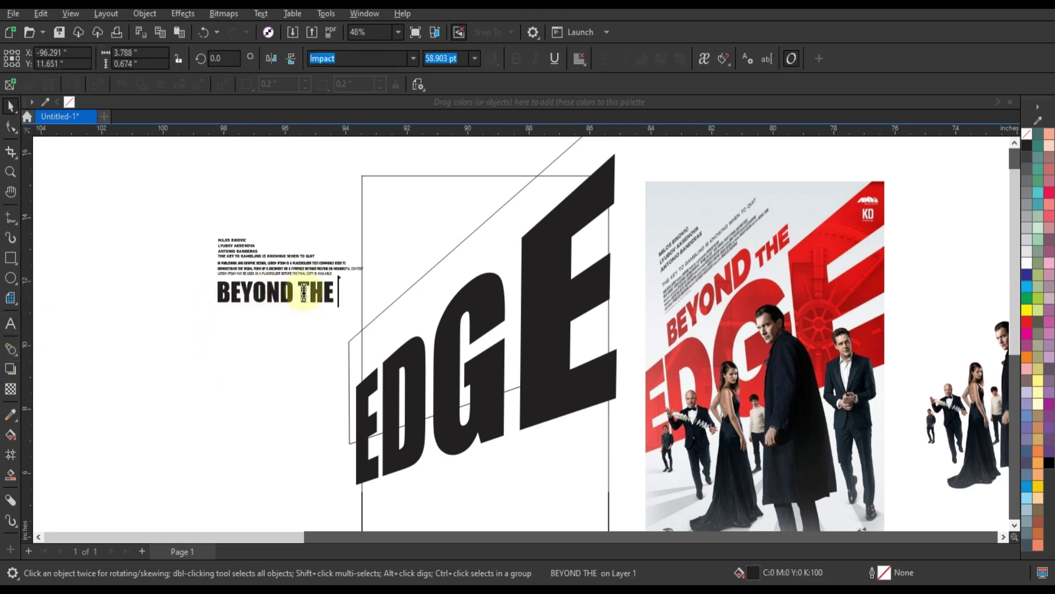
left_click_drag(299, 292, 341, 291)
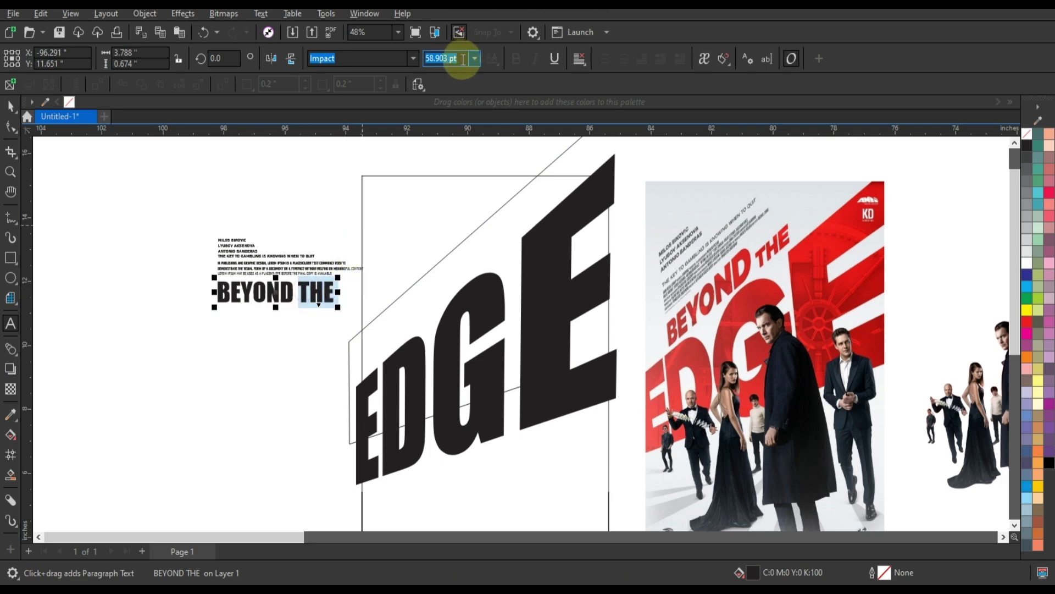
type("3")
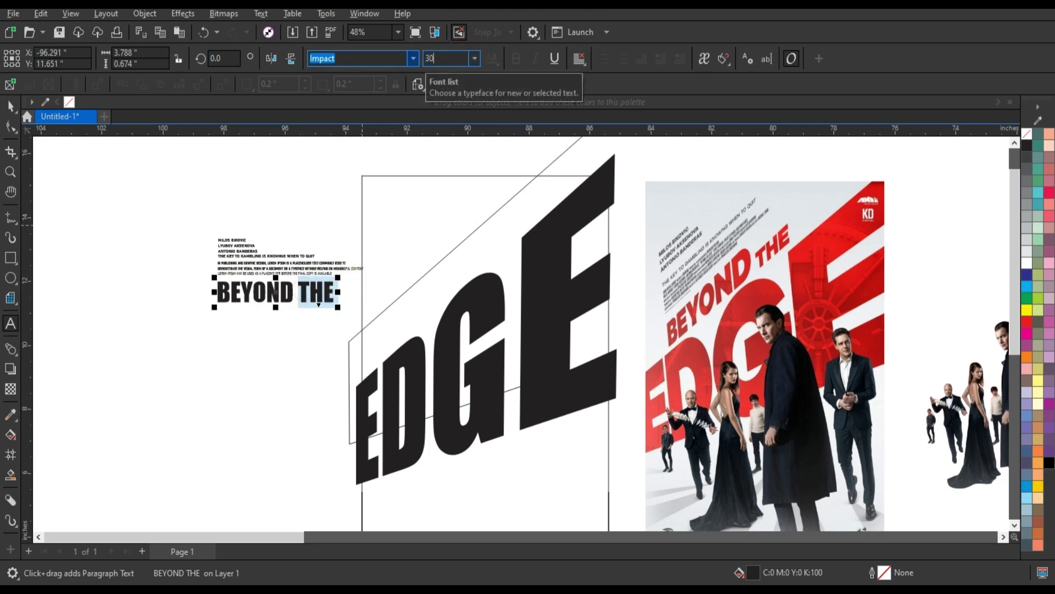
type("0")
key("Return")
left_click(451, 61)
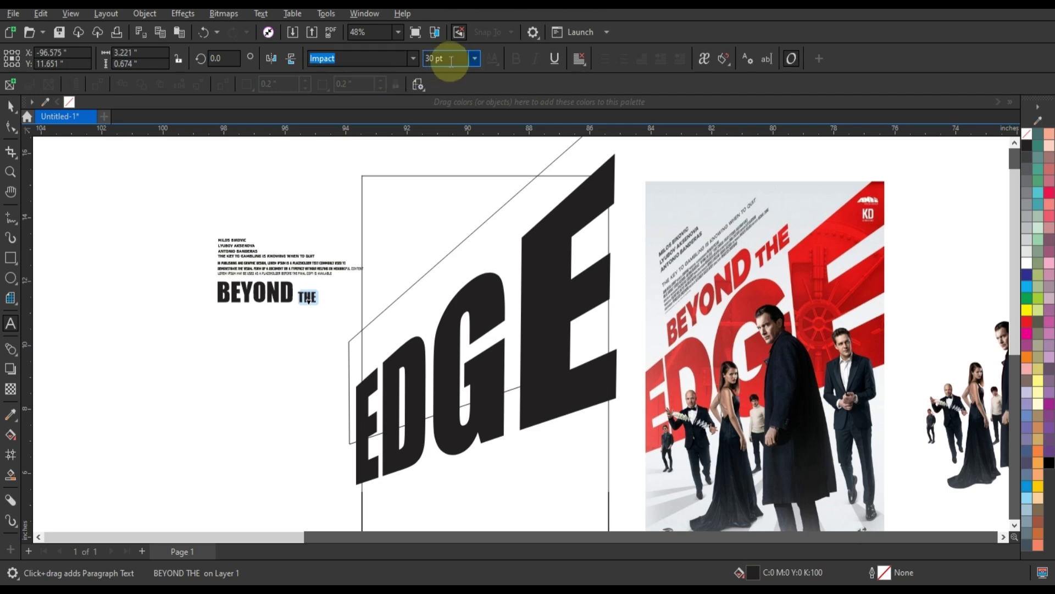
type("40")
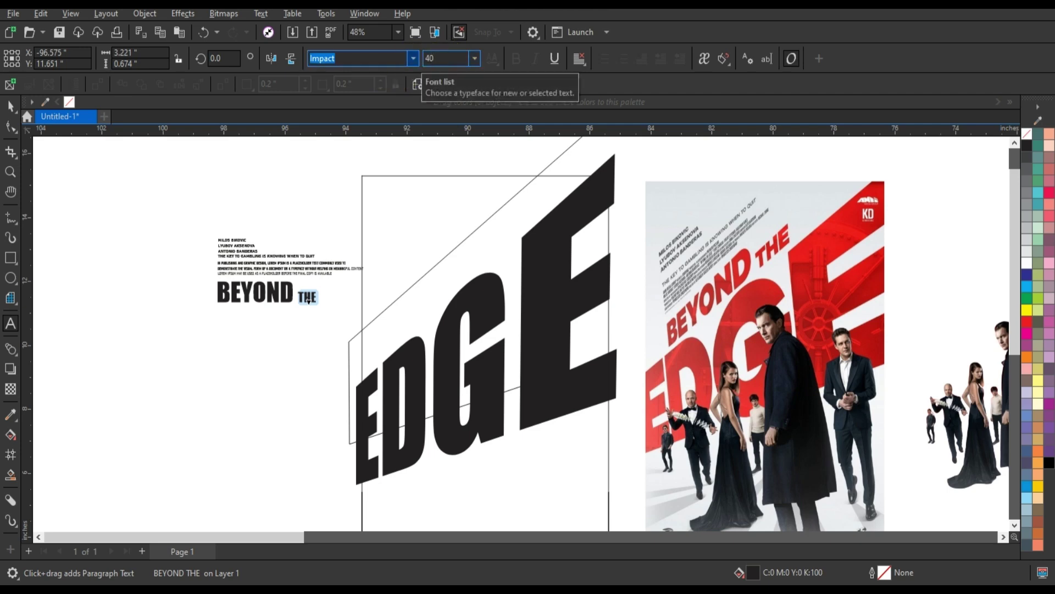
key("Return")
left_click(10, 106)
left_click(209, 360)
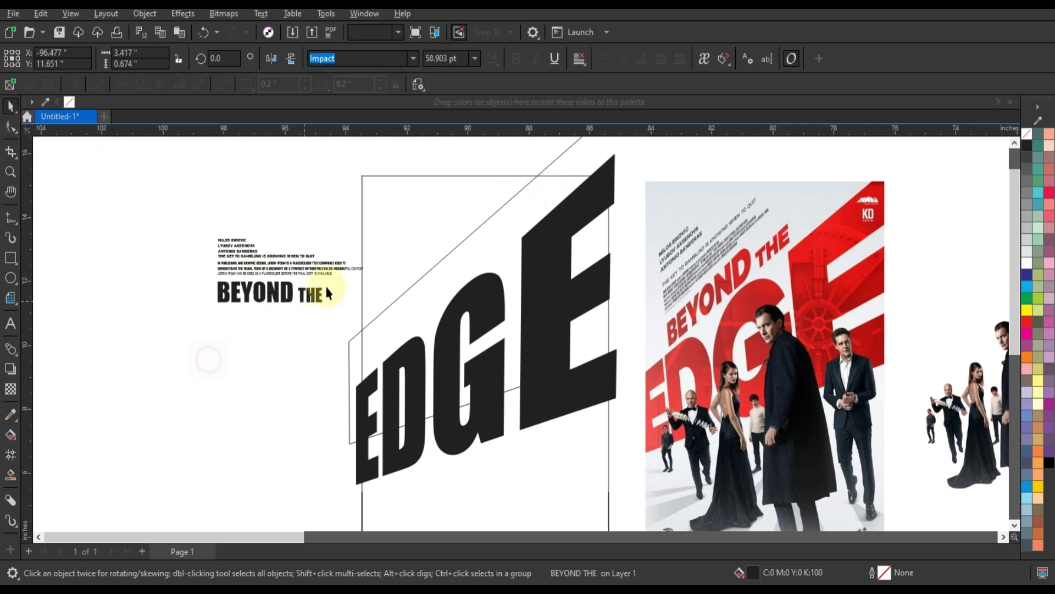
Move BEYOND THE above EDGE, convert it to curves, and slant and scale it along the guide to about 4.36 by 4.26 inches.
left_click_drag(280, 289, 443, 334)
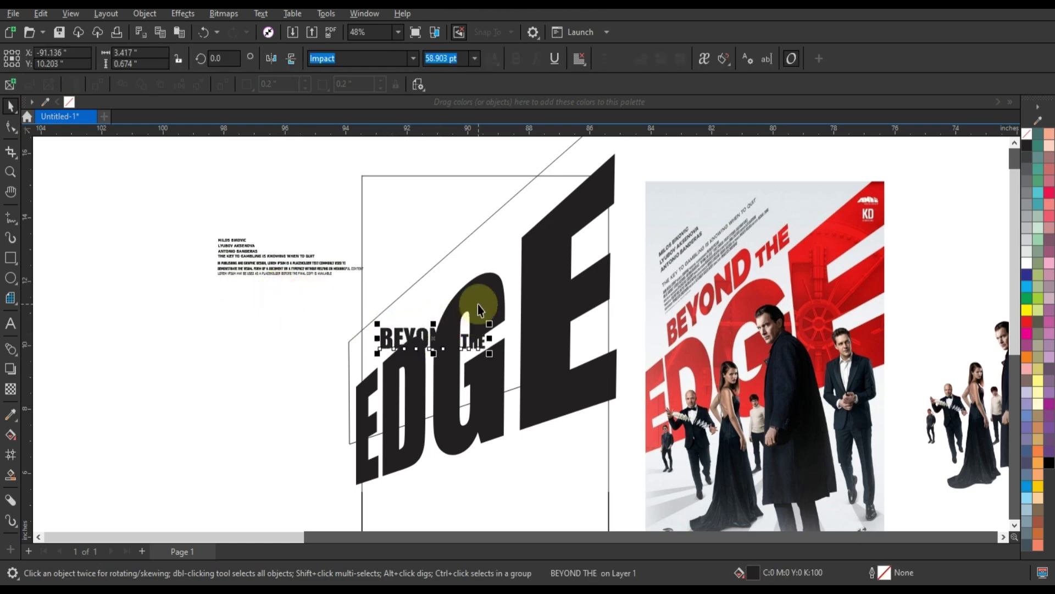
key("ctrl+q")
left_click(490, 343)
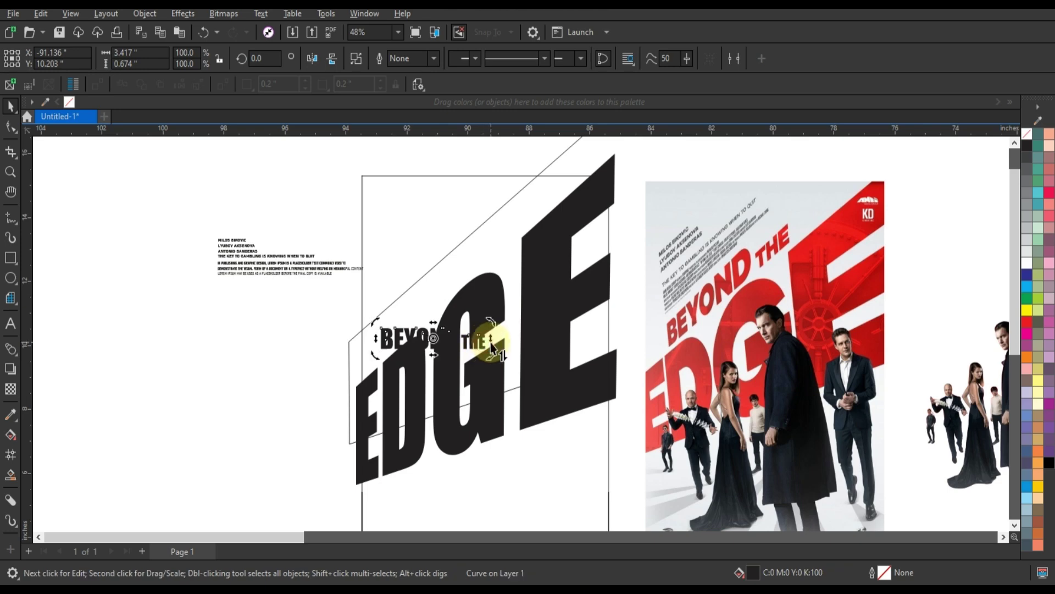
left_click_drag(491, 344, 525, 209)
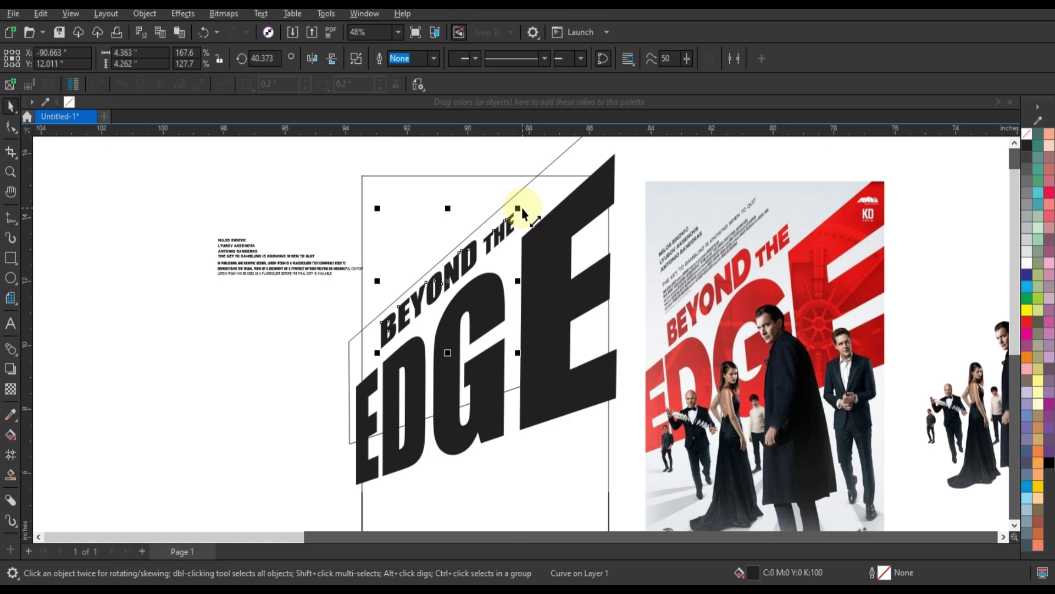
Enlarge the whole block of small credit text beside the poster frame to about 6.29 by 1.5 inches.
left_click_drag(151, 224, 305, 272)
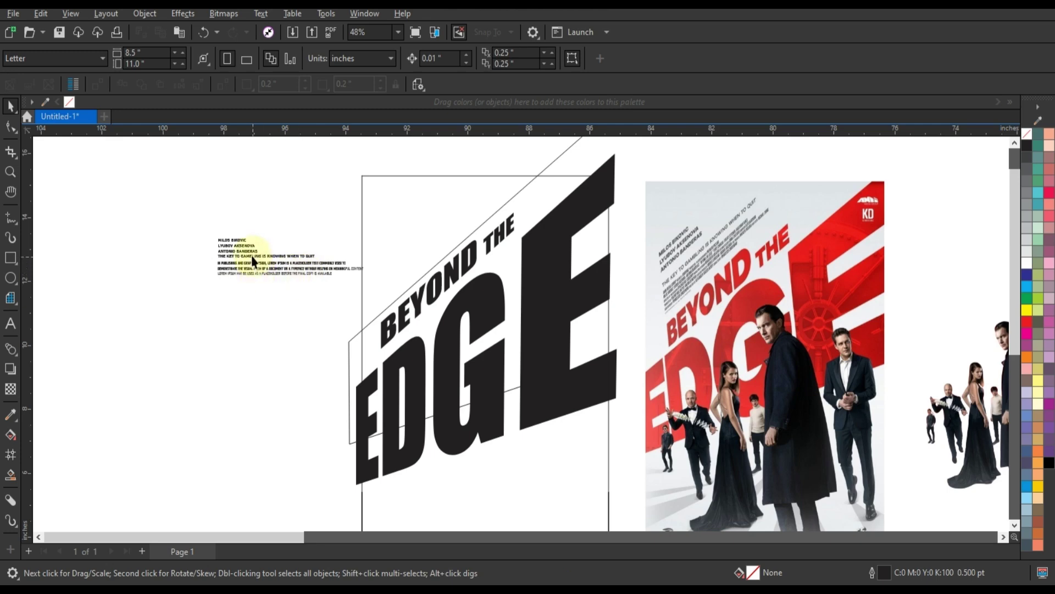
left_click(10, 171)
left_click_drag(161, 155, 835, 415)
left_click(10, 105)
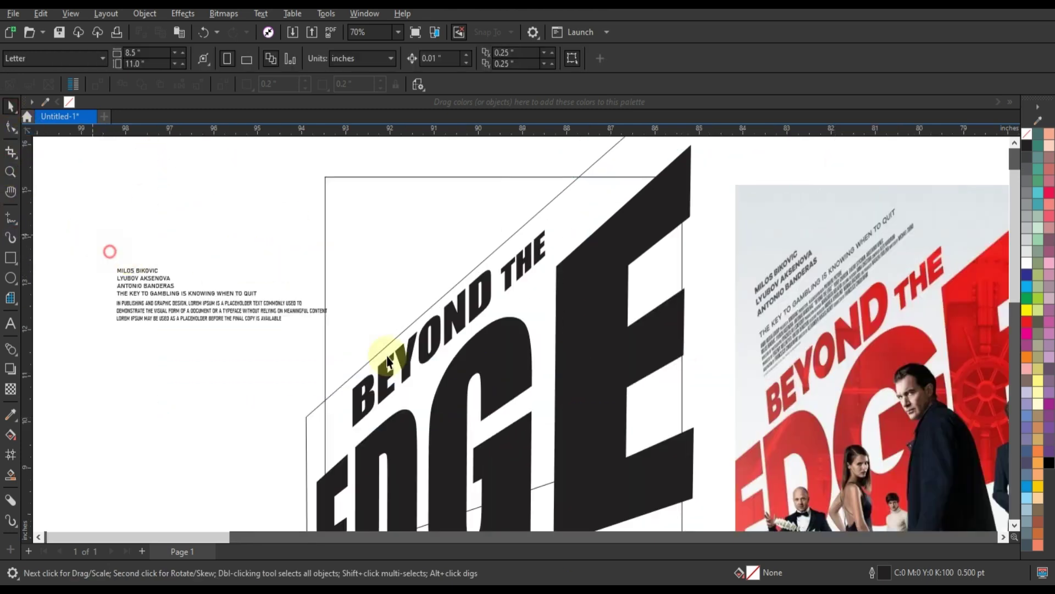
left_click_drag(108, 250, 398, 343)
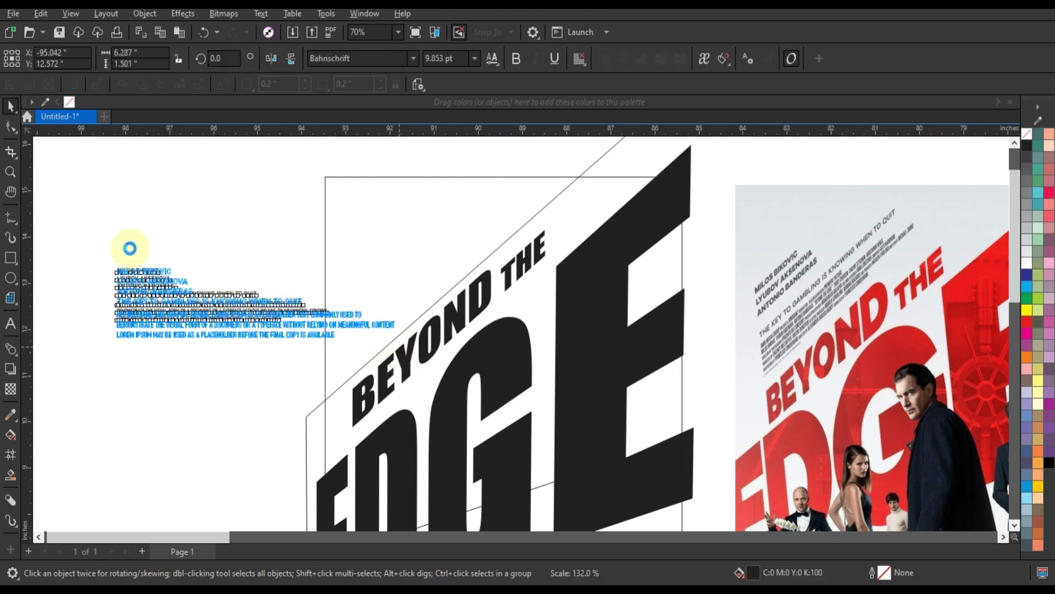
left_click(128, 250)
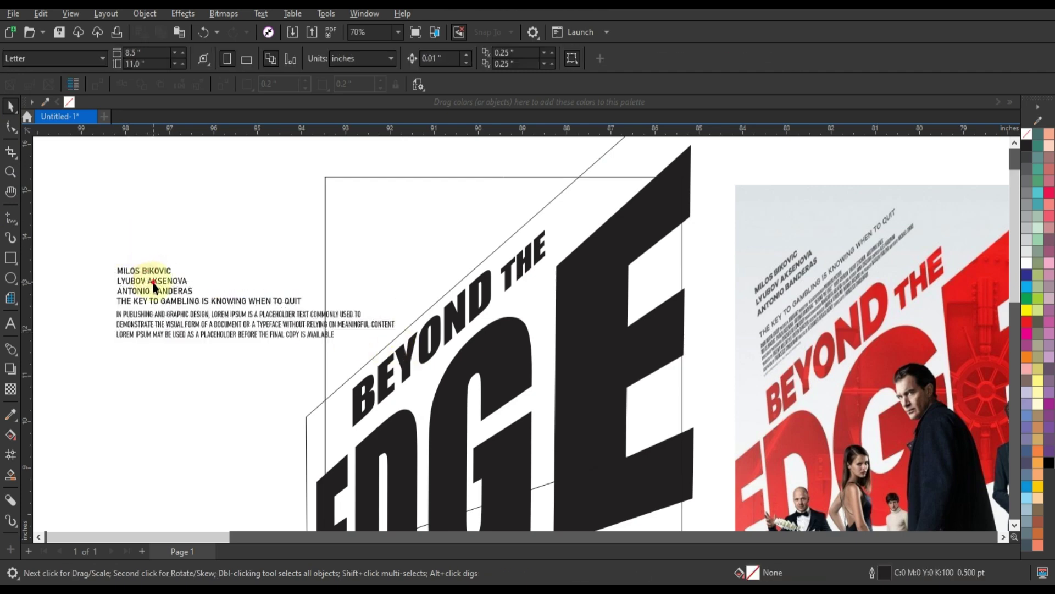
Split the cast names and tagline into separate lines with a gap below the names, and enlarge the tagline to about 6.11 inches wide.
left_click(153, 283)
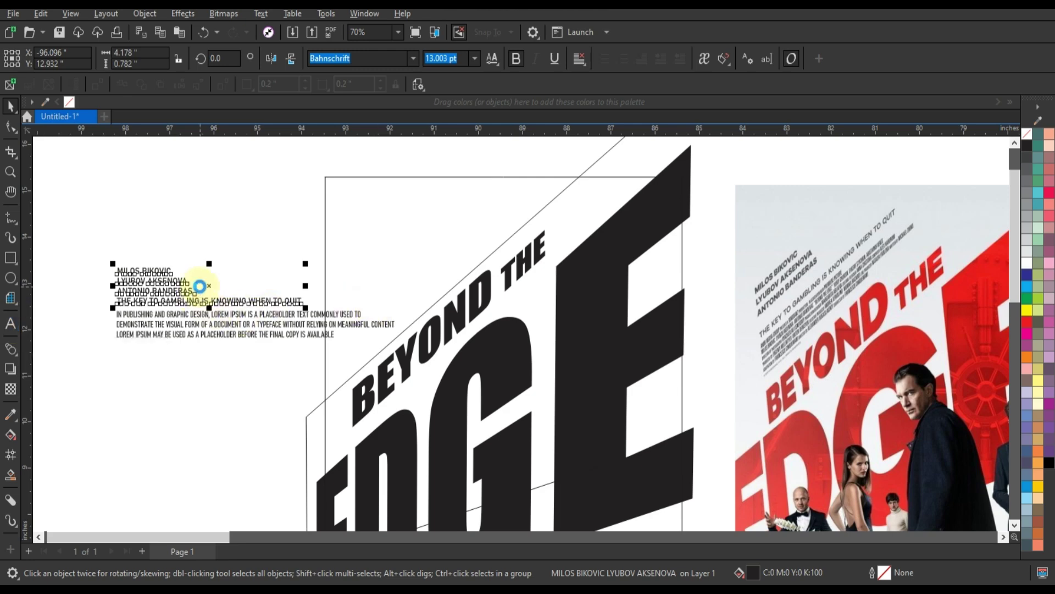
left_click_drag(78, 236, 187, 281)
left_click(258, 302)
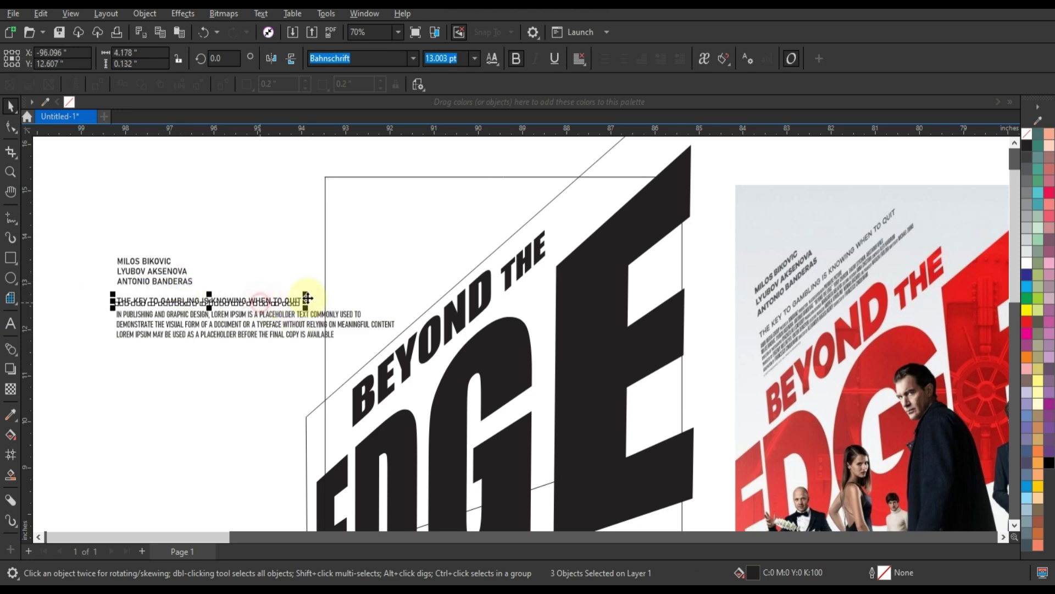
left_click_drag(306, 298, 394, 283)
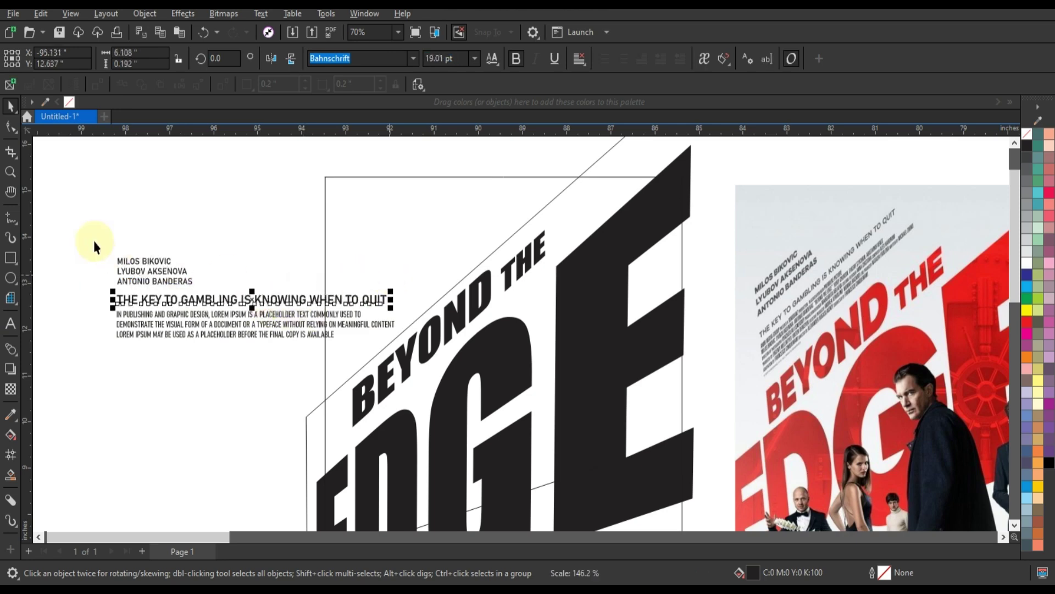
Move all the credit lines above BEYOND THE and skew them vertically to a slant of about 37.4 degrees.
left_click_drag(95, 239, 369, 158)
left_click(280, 303)
left_click_drag(272, 253, 424, 279)
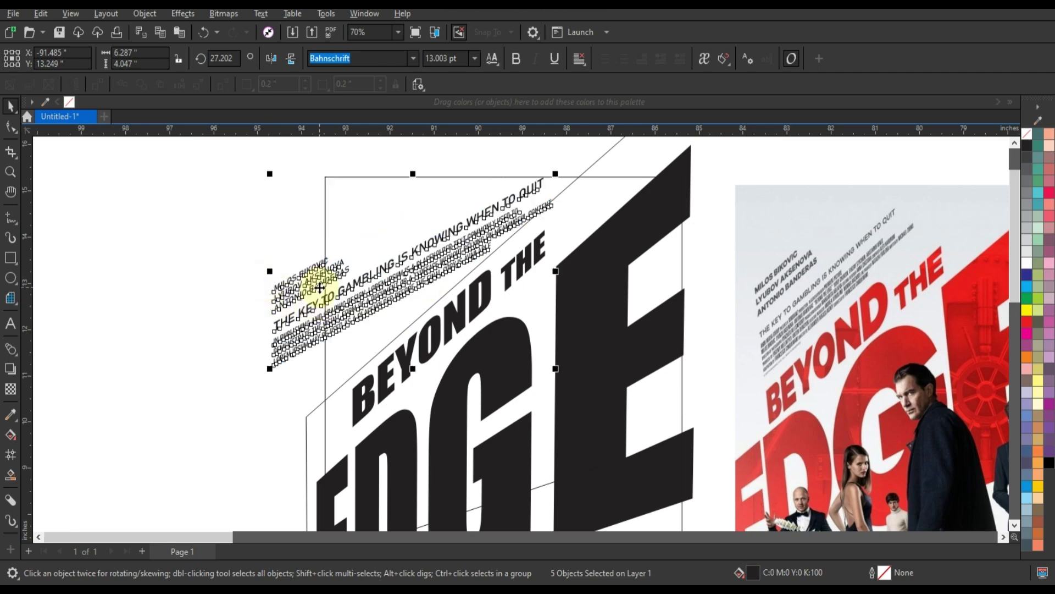
left_click(269, 273)
left_click_drag(269, 271, 278, 343)
Scale the slanted credit lines to about 4.39 by 3.89 inches and fit them inside the frame just above BEYOND THE.
scroll(419, 365, "down", 1)
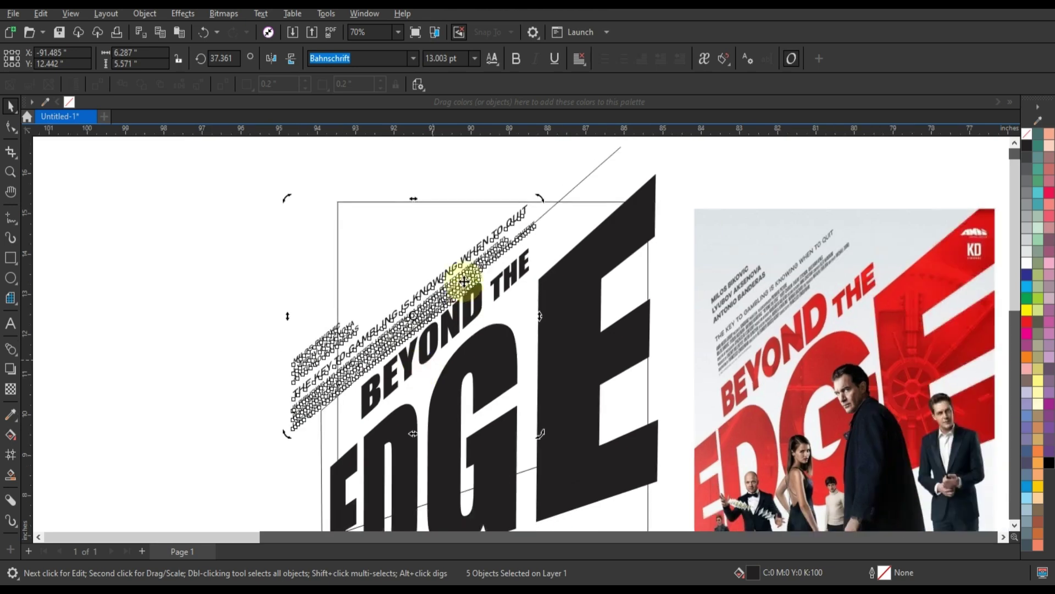
left_click_drag(459, 265, 474, 230)
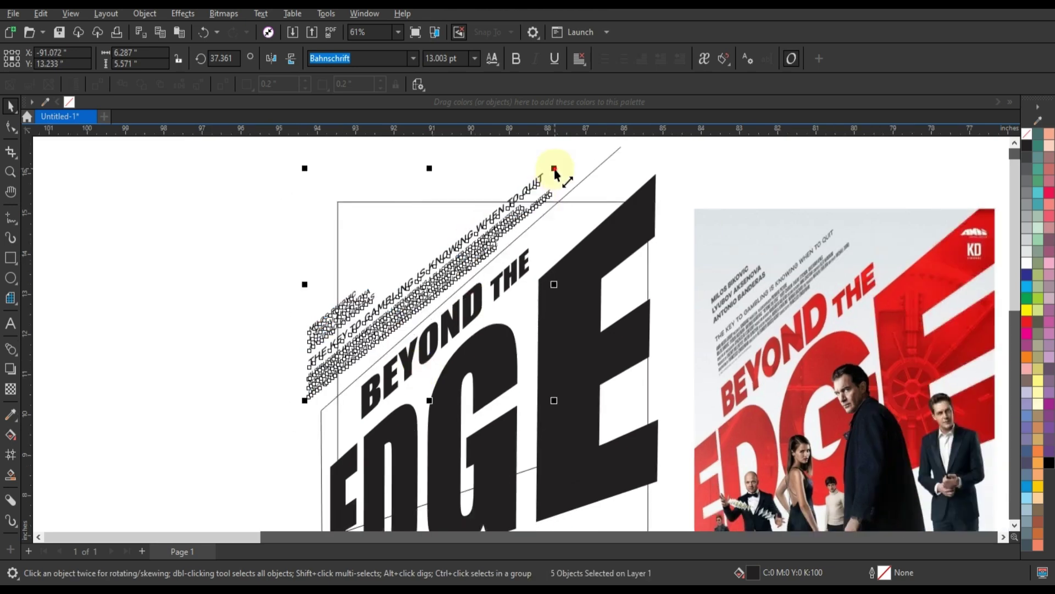
left_click_drag(554, 169, 456, 293)
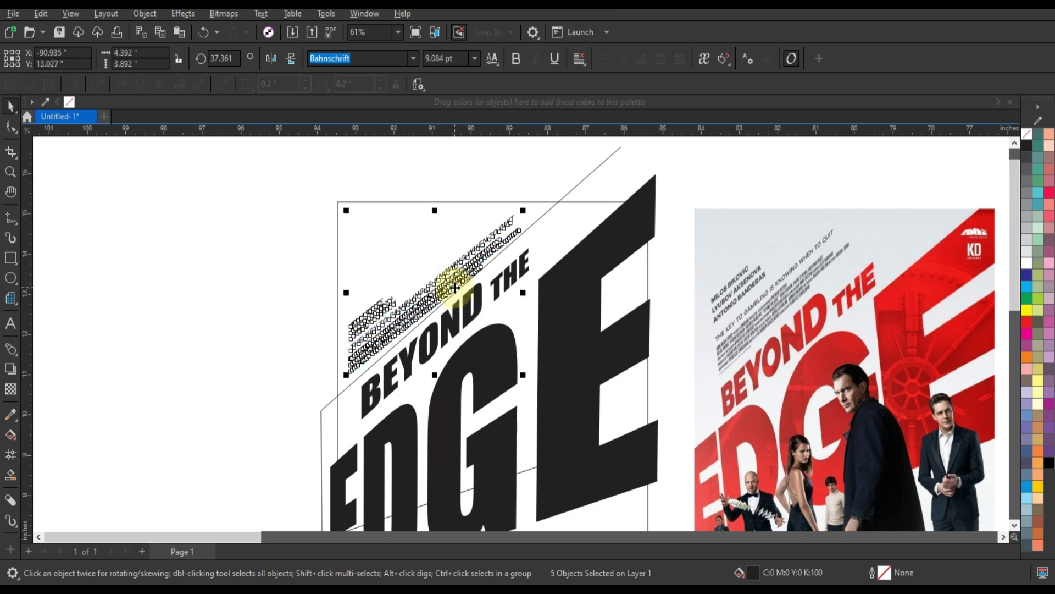
Enlarge the three slanted cast names to about 1.83 by 1.63 inches and delete the slanted guide outline.
left_click_drag(257, 265, 397, 330)
mouse_move(405, 275)
left_mouse_down()
mouse_move(426, 255)
mouse_move(398, 276)
mouse_move(400, 286)
left_mouse_up()
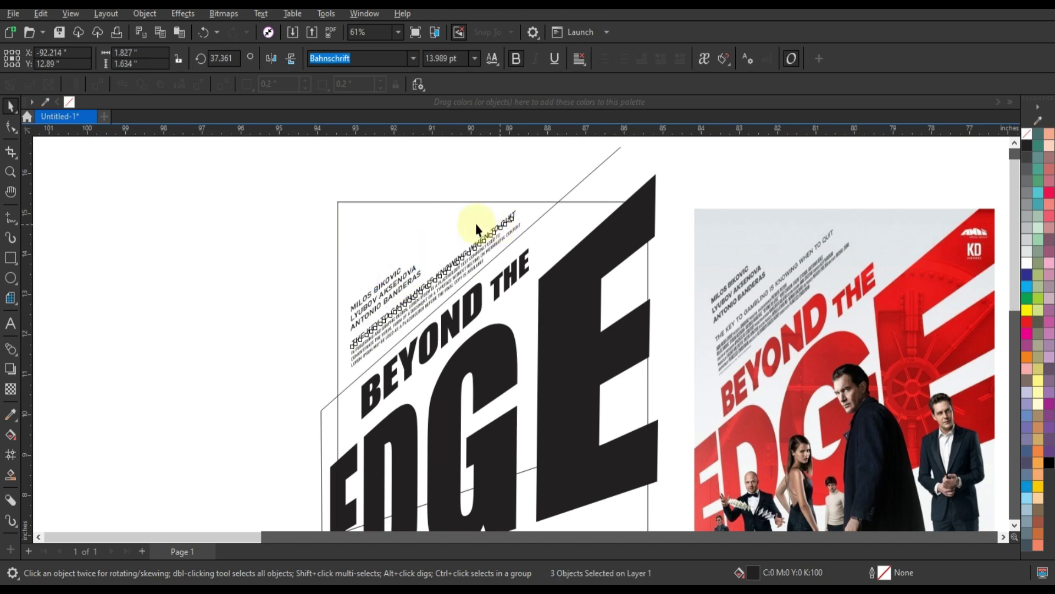
left_click(535, 219)
key("Escape")
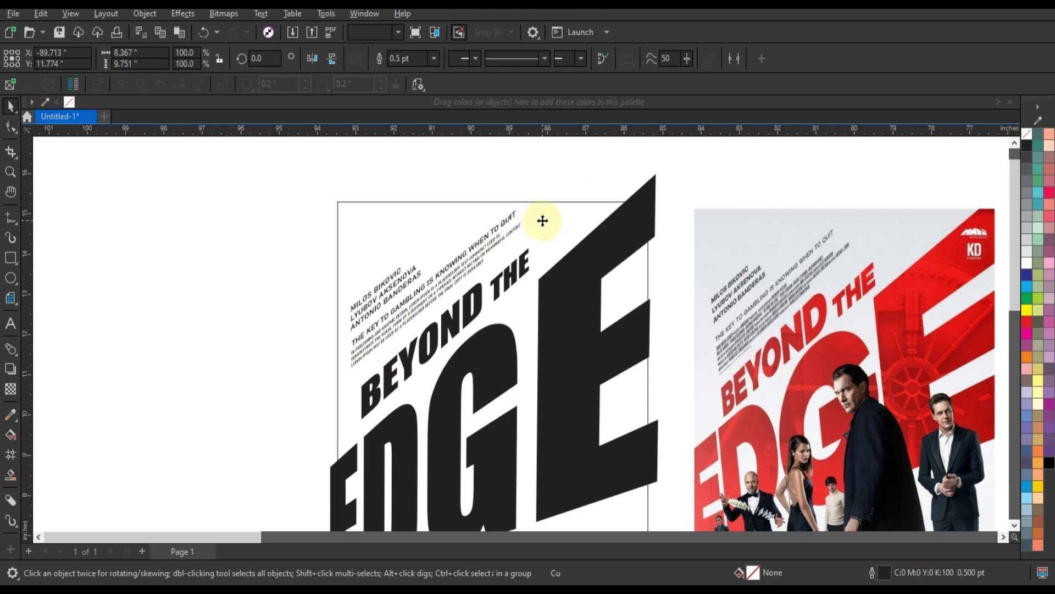
Narrow the credit lines to about 4.33 inches and adjust their slant to about 37.9 degrees to follow BEYOND THE.
left_click_drag(287, 204, 316, 237)
left_click_drag(434, 333, 537, 384)
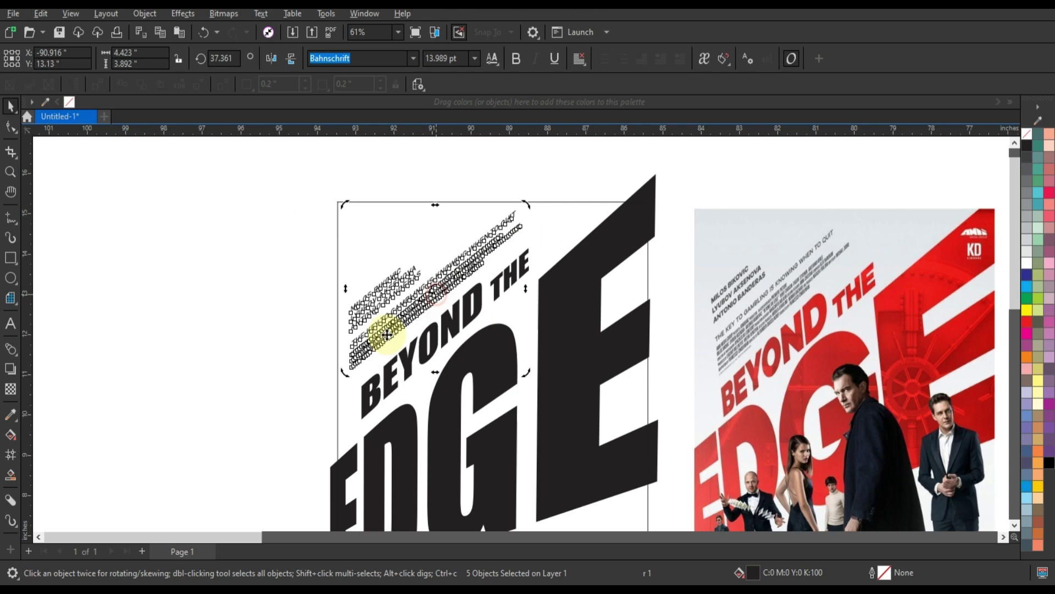
left_click(346, 284)
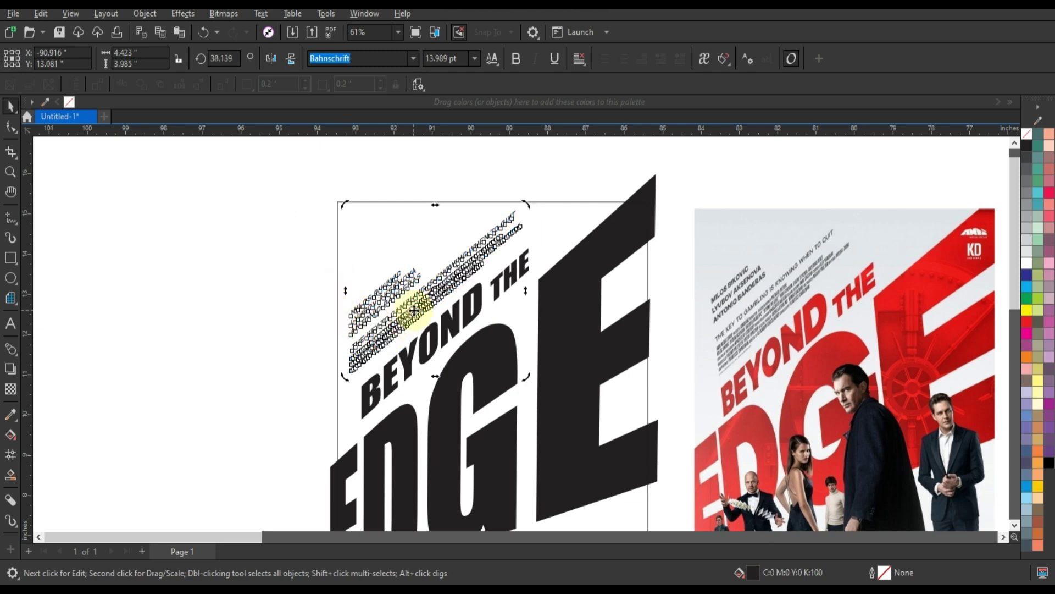
left_click(266, 307)
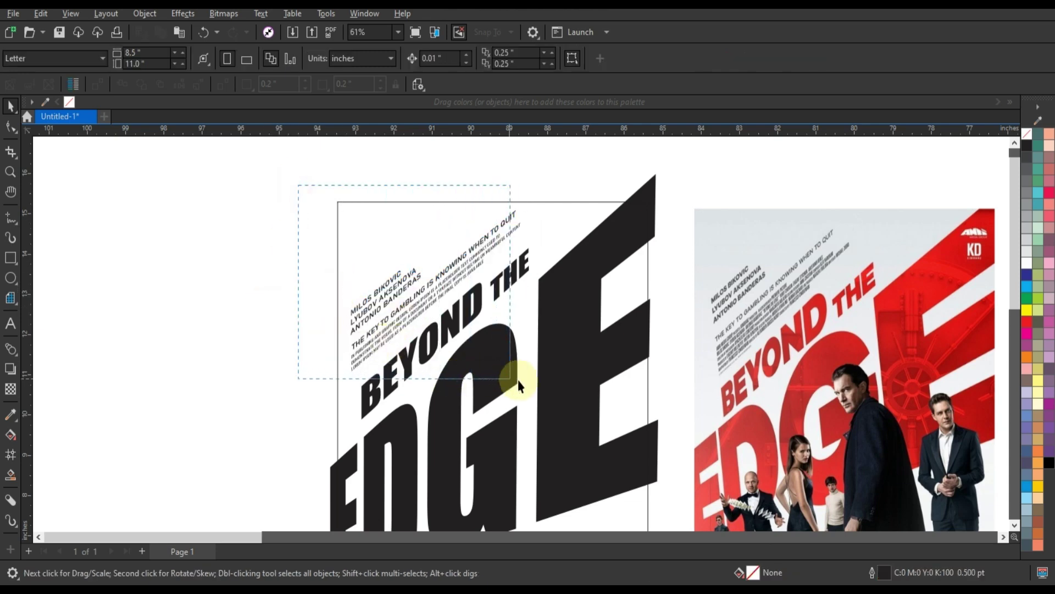
left_click_drag(518, 380, 523, 379)
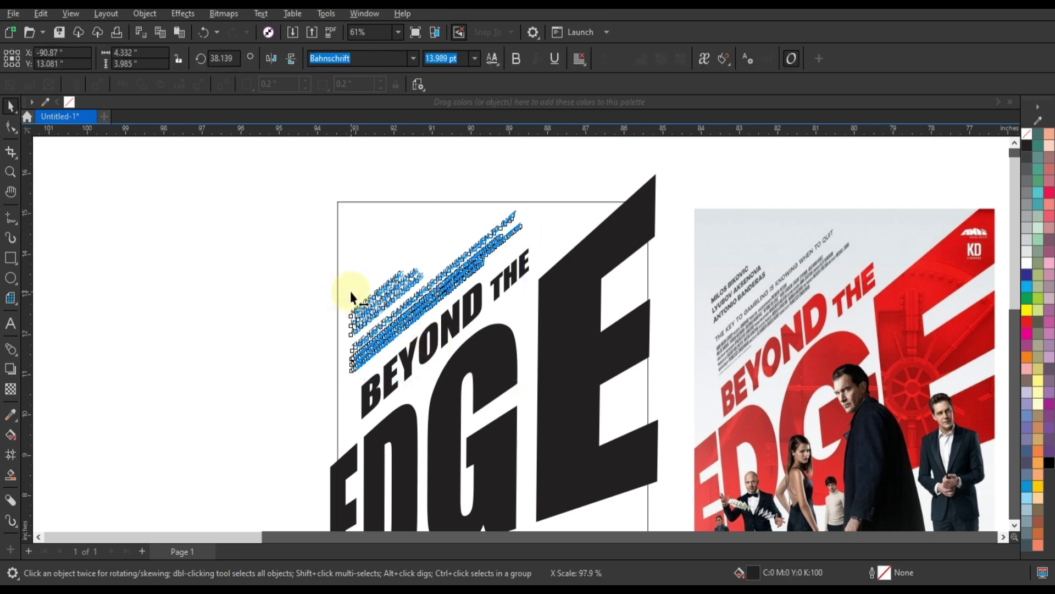
left_click(532, 291)
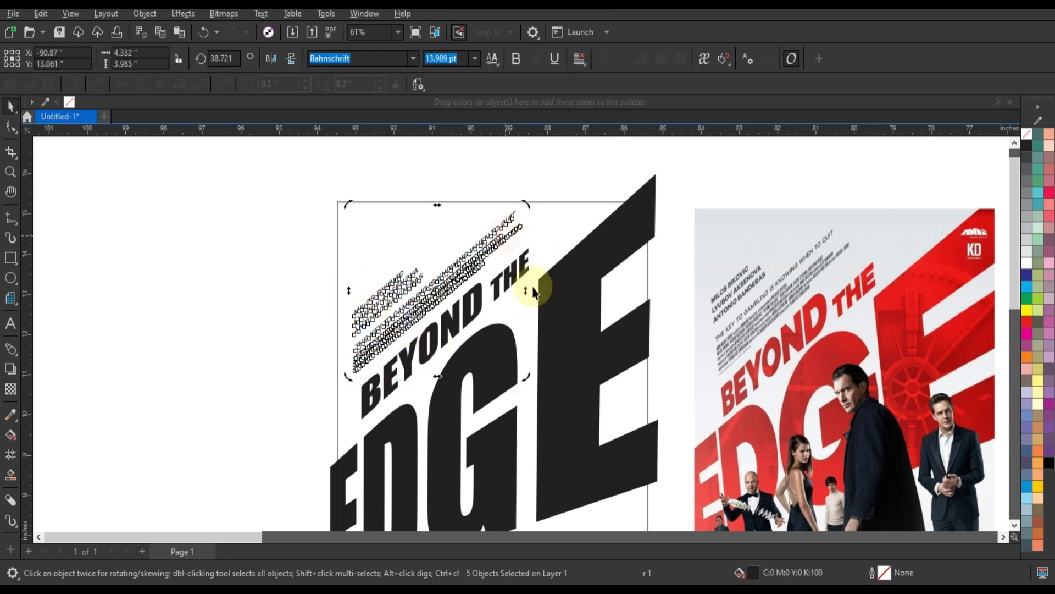
left_click_drag(532, 290, 531, 286)
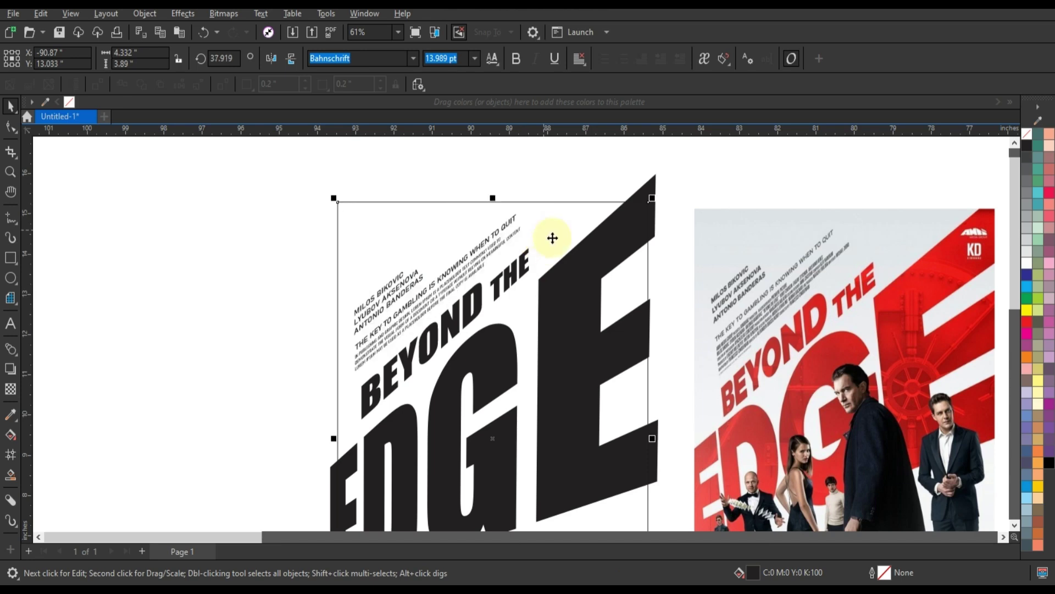
Fill the poster frame rectangle with 30% black and send it behind all the text.
left_click(471, 277)
scroll(372, 329, "down", 1)
left_click(318, 314)
scroll(343, 357, "down", 2)
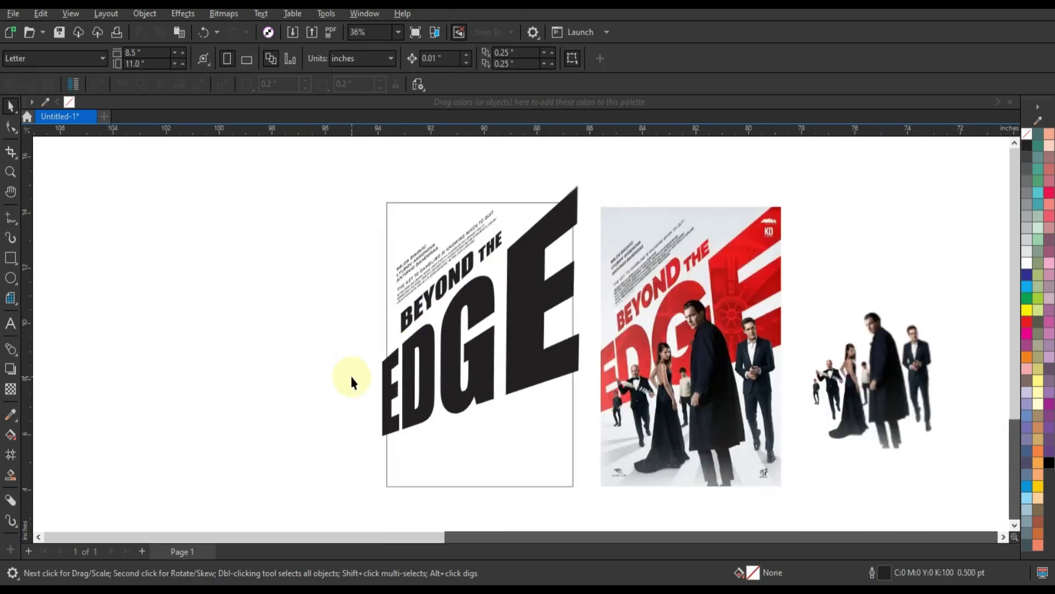
left_click_drag(319, 214, 808, 490)
scroll(769, 481, "up", 1)
left_click(461, 502)
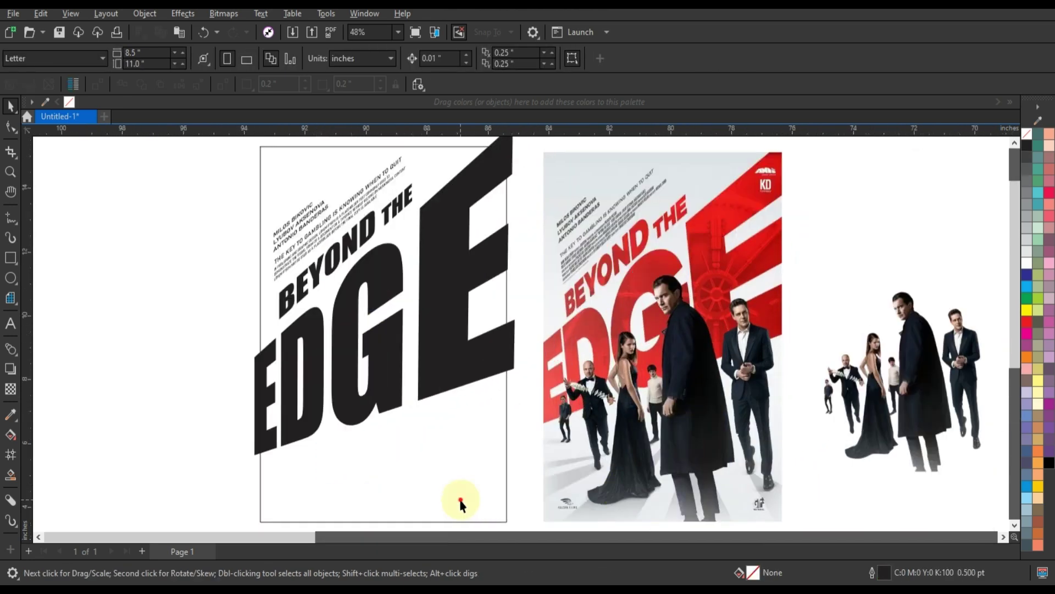
left_click(1030, 225)
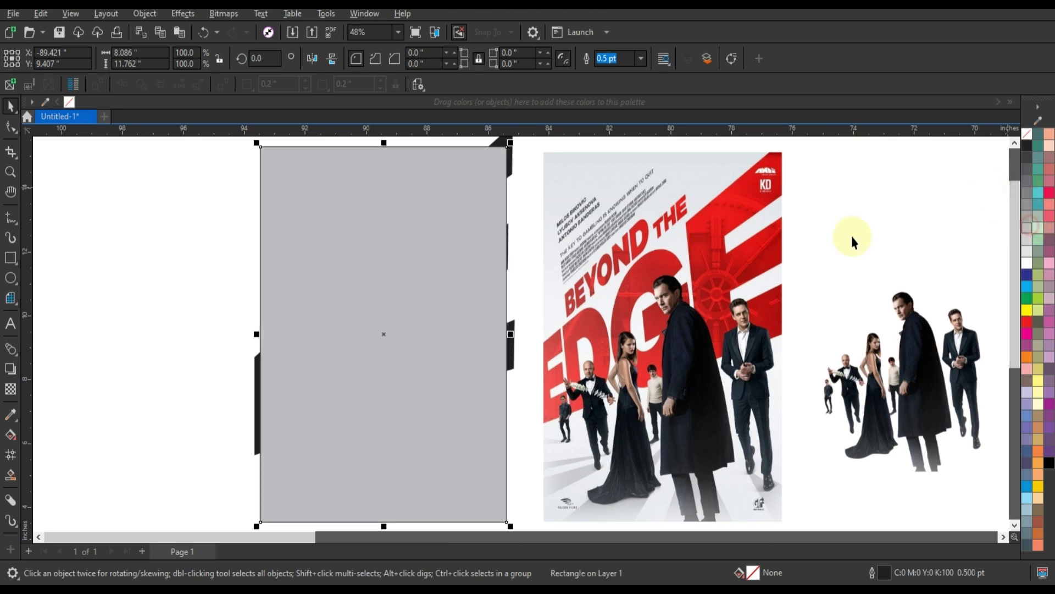
key("shift+Page_Down")
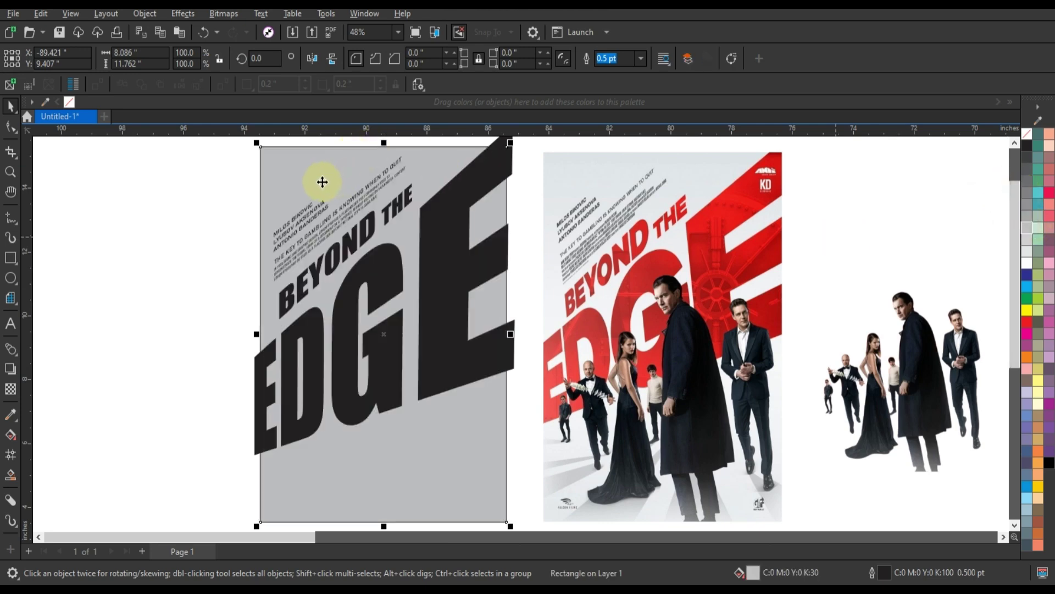
Apply a fountain fill to the frame, fading from light grey just above its upper edge down to white below EDGE.
left_click_drag(319, 170, 373, 458)
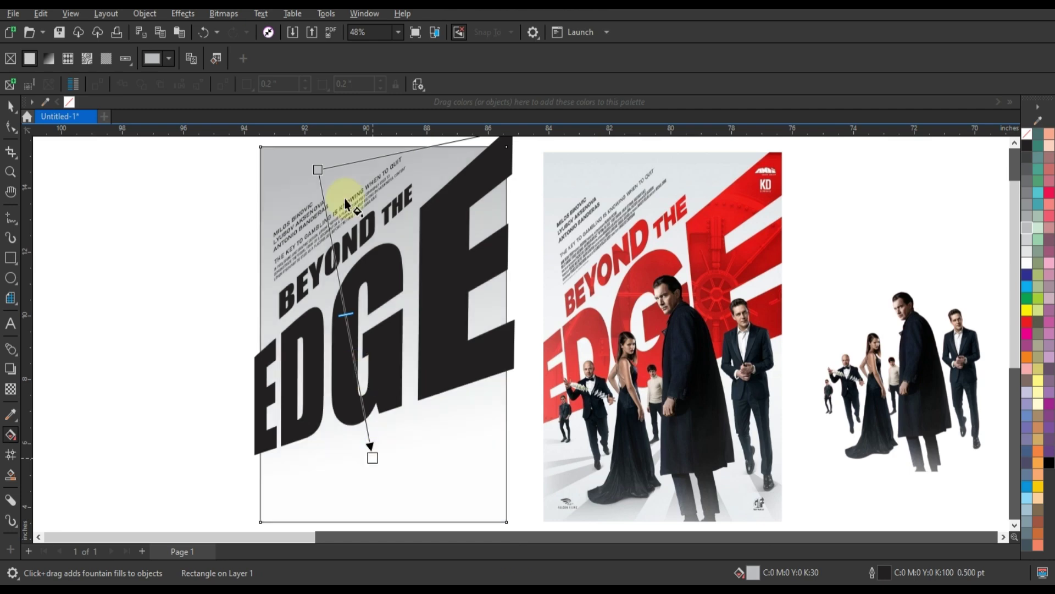
left_click_drag(318, 169, 318, 160)
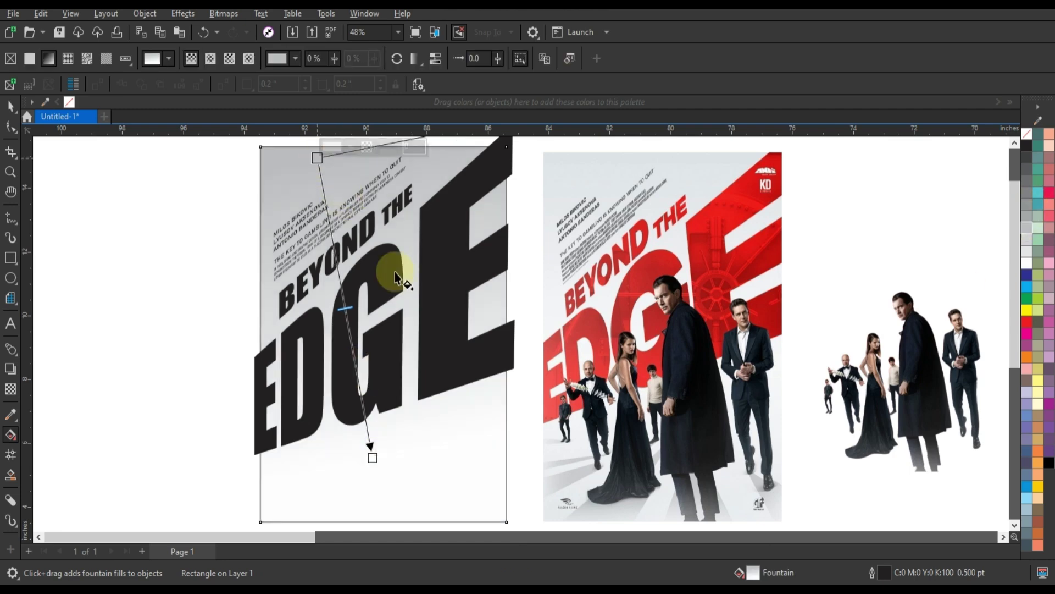
scroll(389, 286, "down", 1)
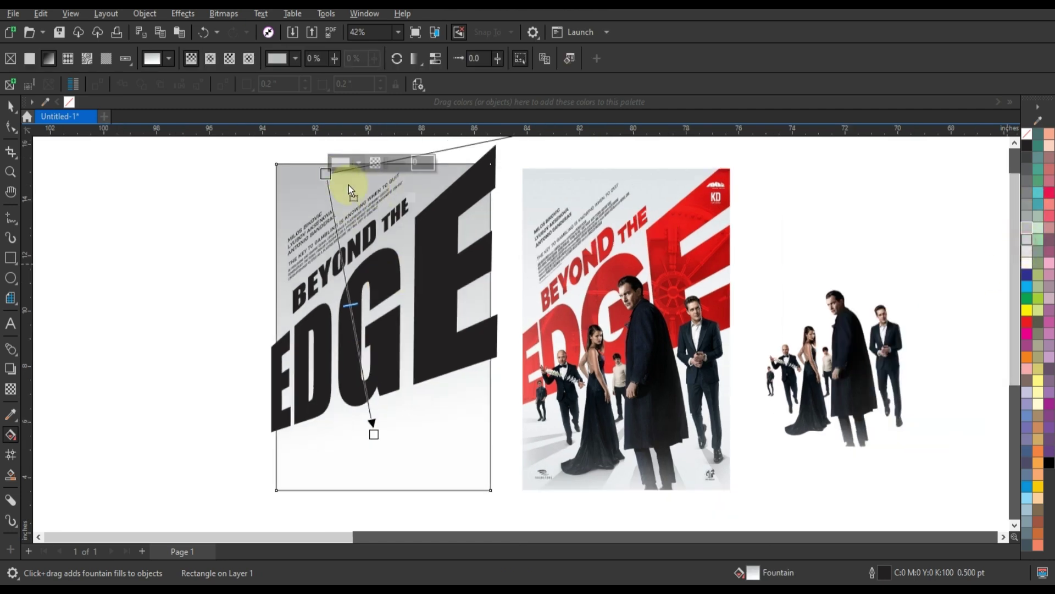
left_click_drag(326, 172, 323, 152)
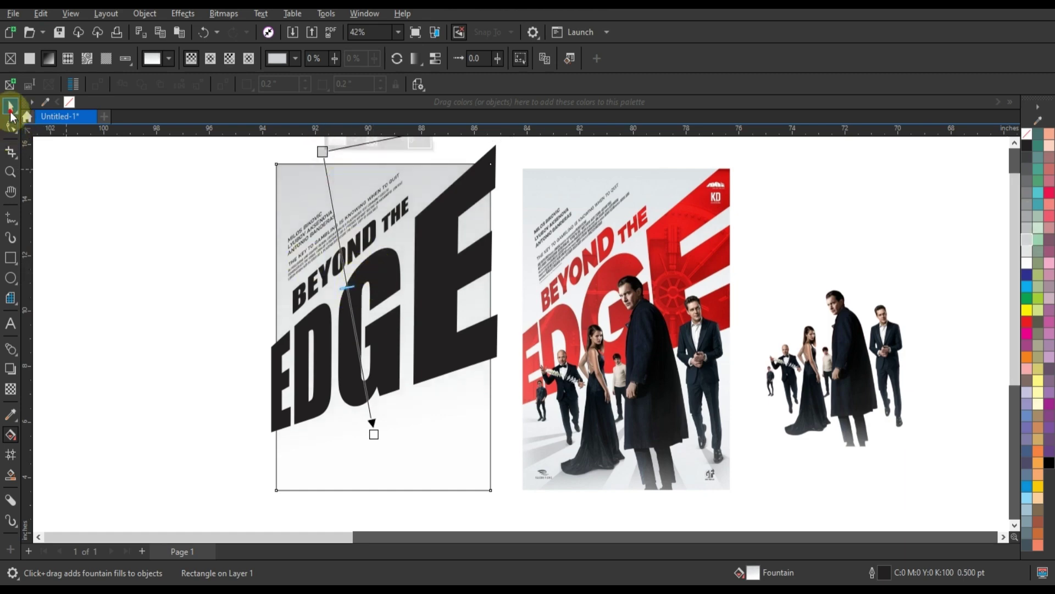
left_click(10, 108)
Fill both the BEYOND THE and EDGE lettering with red.
left_click(111, 282)
left_click(345, 269)
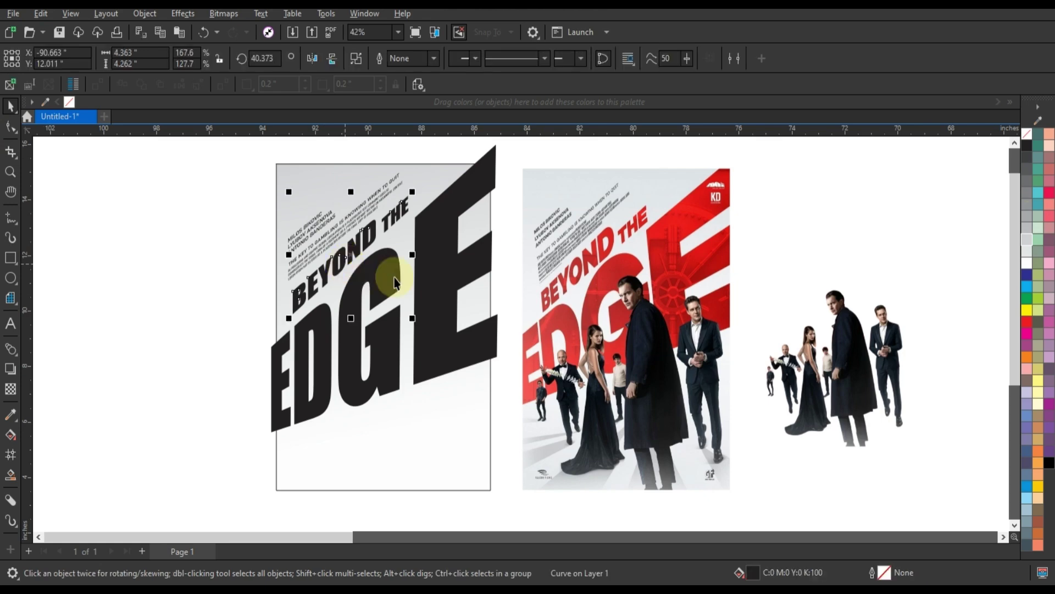
left_click(395, 282, "shift")
left_click(1027, 321)
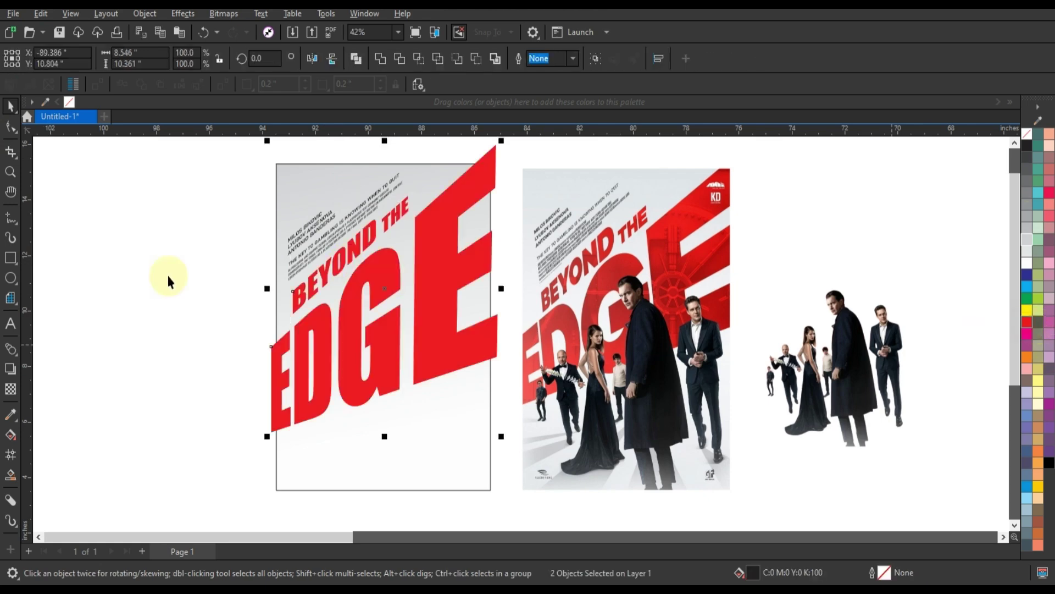
left_click(163, 272)
PowerClip the red title lettering and the credit lines inside the poster frame.
left_click_drag(231, 157, 518, 441)
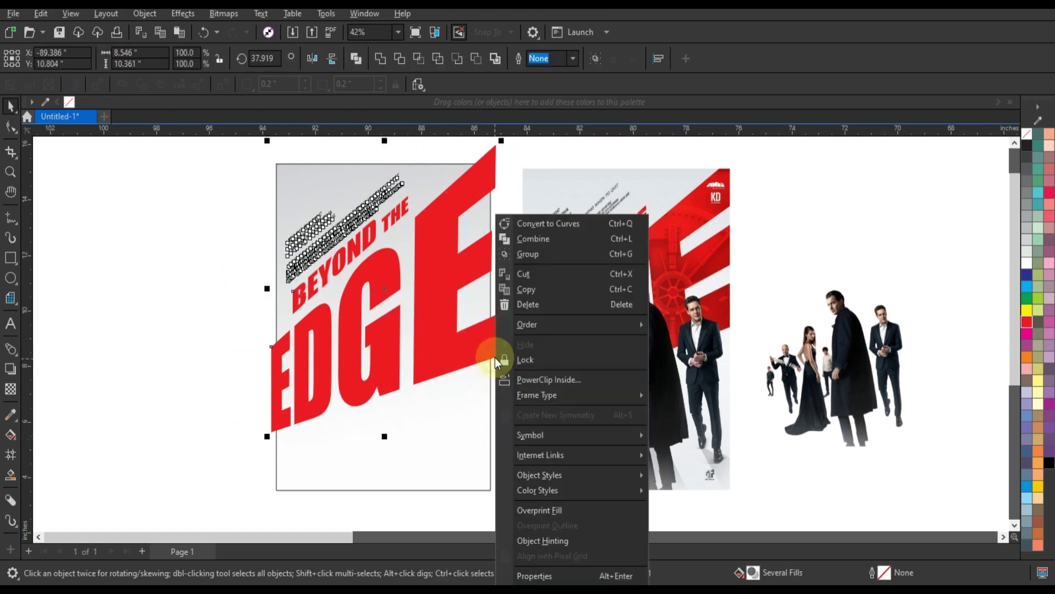
right_click(495, 358)
left_click(532, 379)
left_click(484, 381)
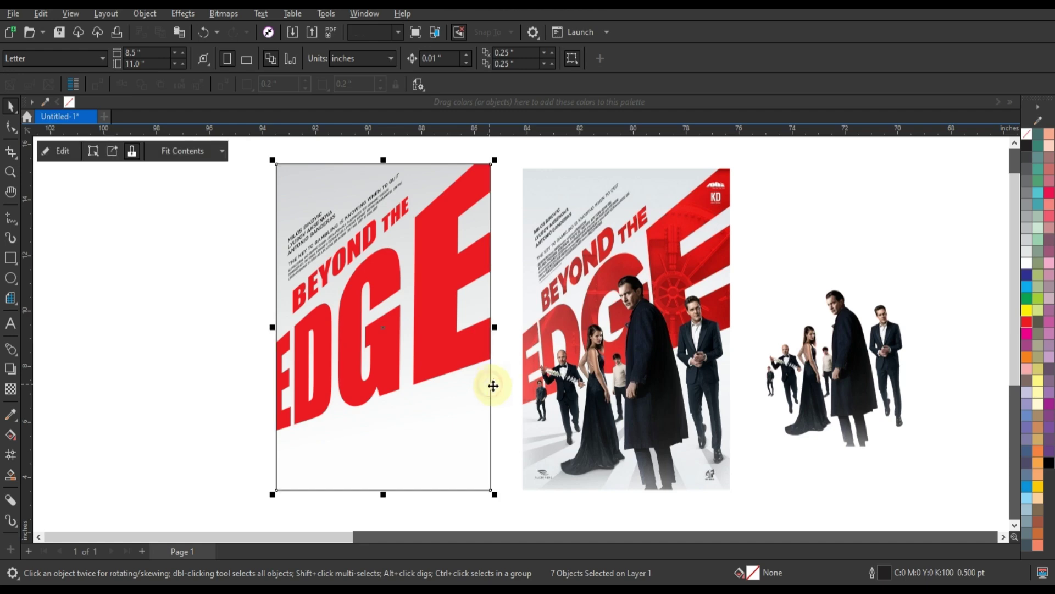
left_click(512, 389)
Move the cutout of the people onto the poster and align it with the frame's bottom edge.
left_click_drag(884, 396, 349, 466)
left_click(290, 465, "shift")
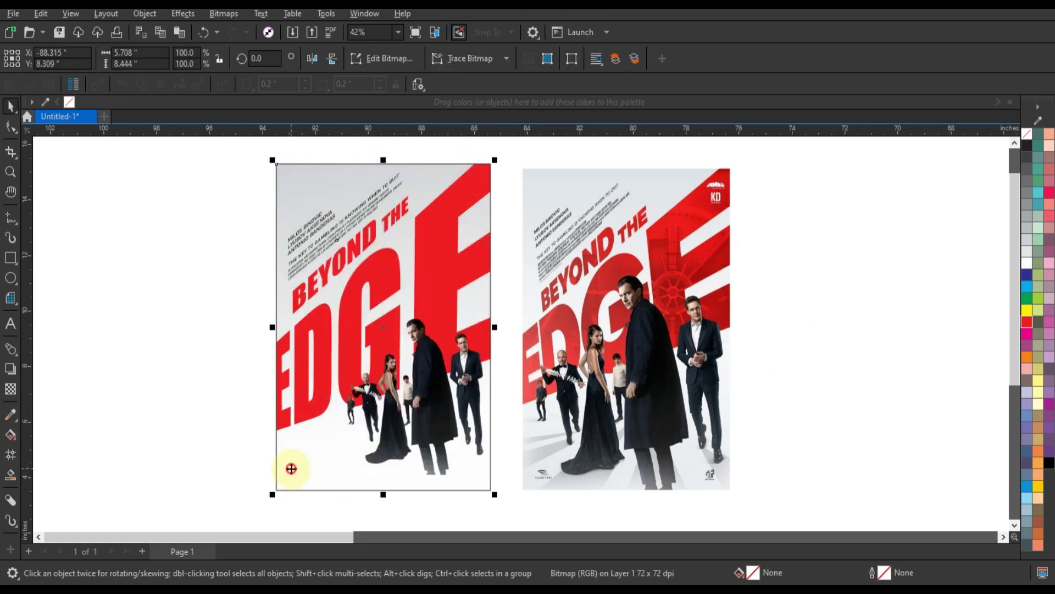
key("b")
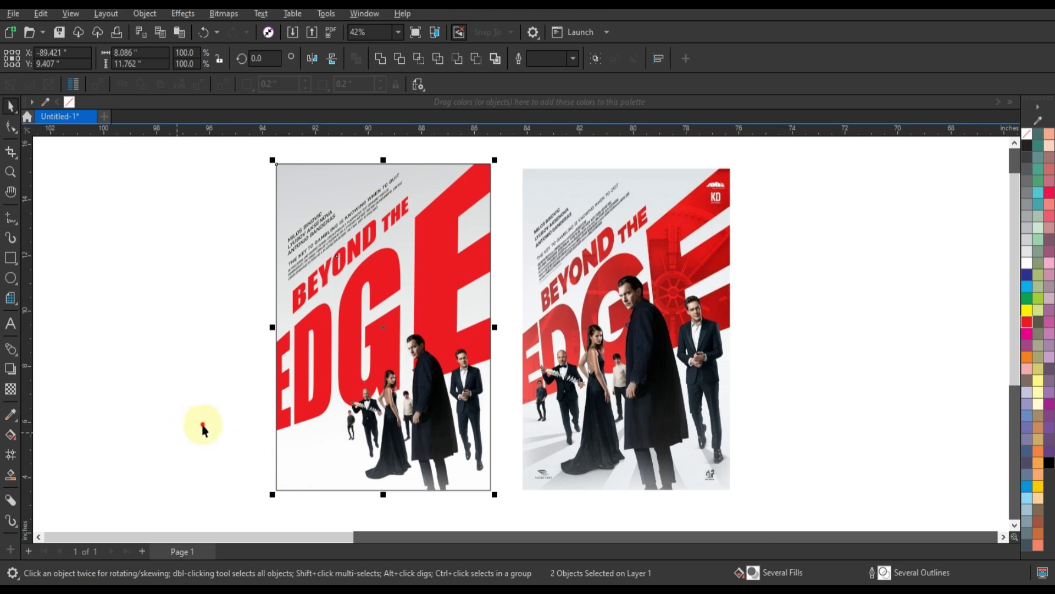
left_click(203, 428)
Enlarge the people cutout toward the upper left so the figures overlap the EDGE lettering as in the reference poster.
left_click(396, 427)
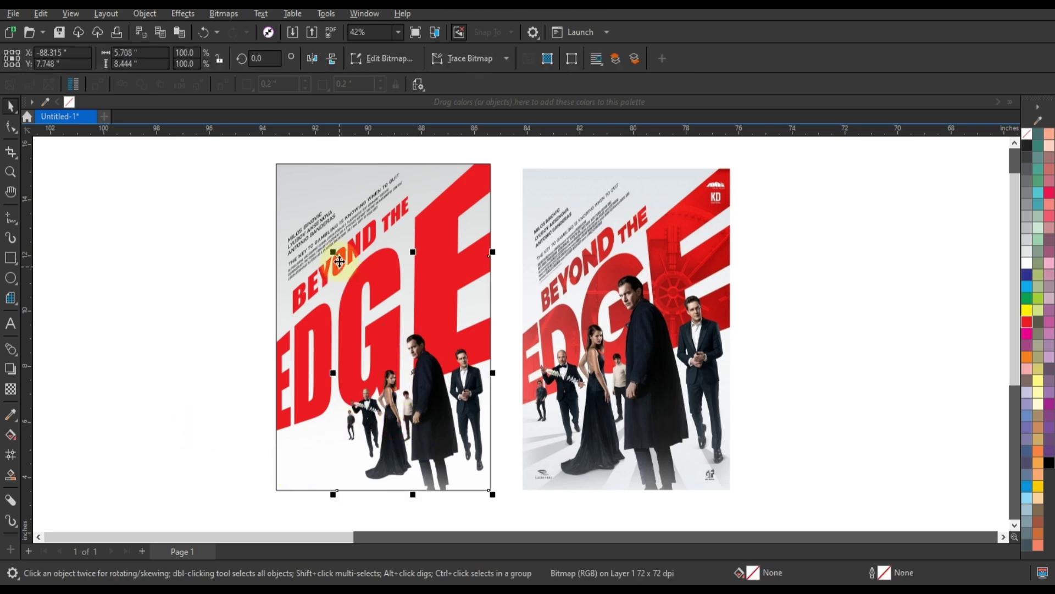
left_click_drag(334, 253, 777, 505)
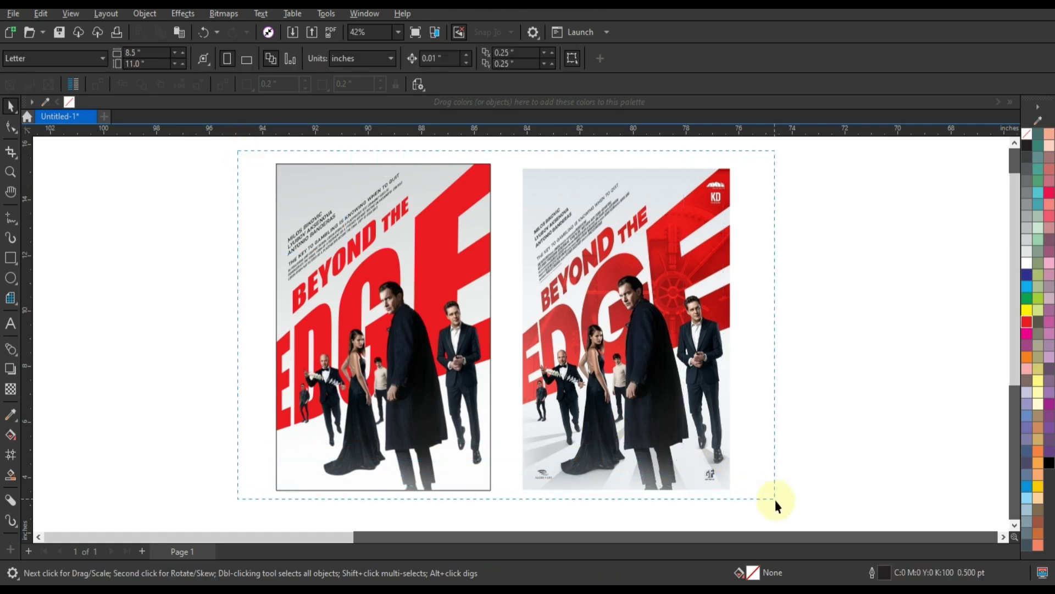
Compare the finished poster with the reference poster in full-screen preview.
key("shift+F2")
left_click(867, 425)
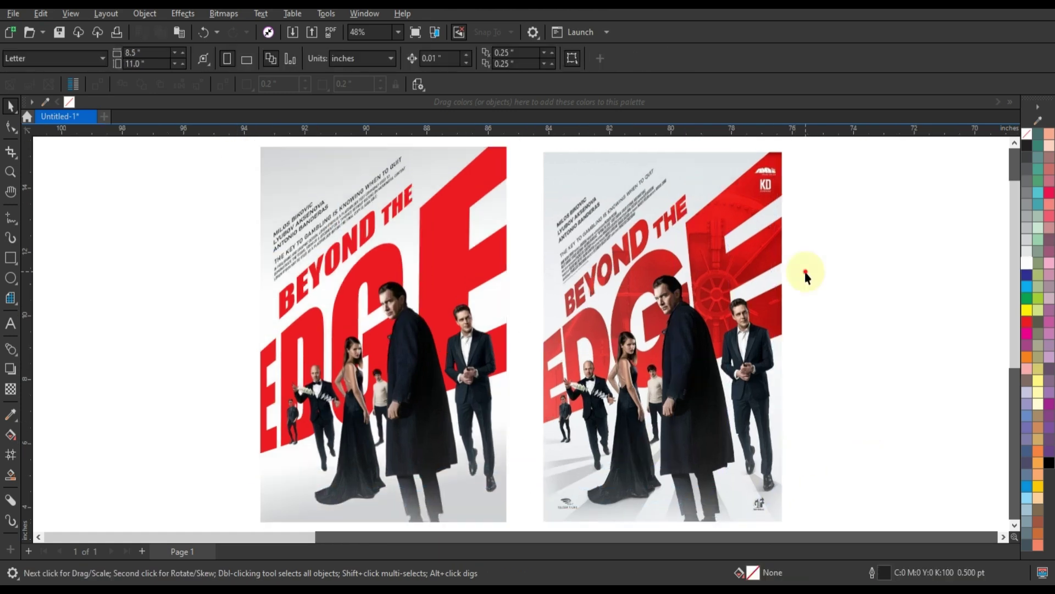
key("F9")
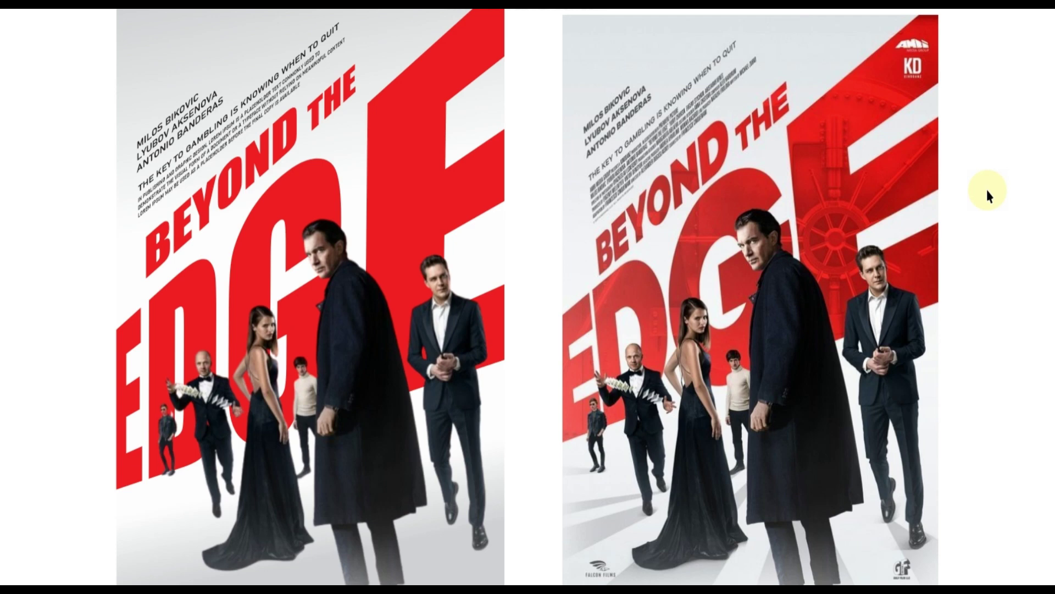